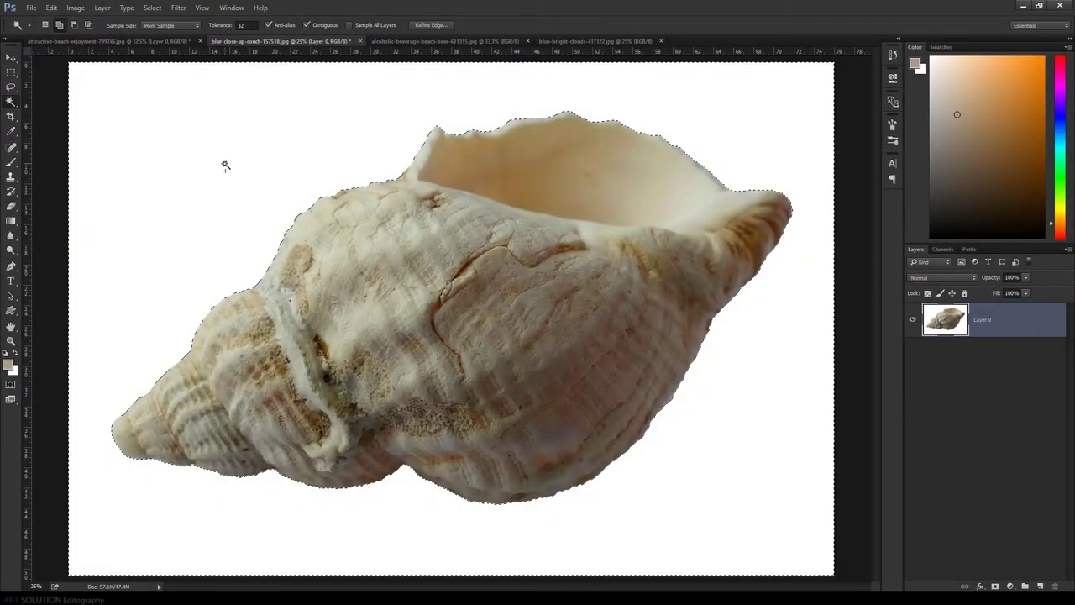
# - Refine the shell selection's edge and output it as a layer mask
pyautogui.rightClick(343, 161)
pyautogui.click(369, 169)
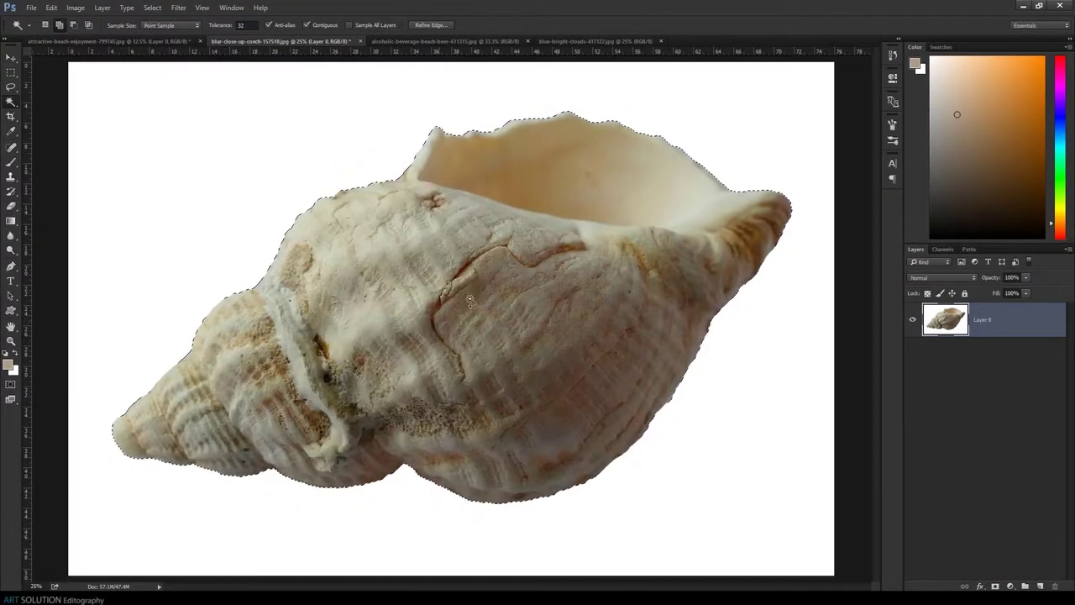
pyautogui.click(430, 26)
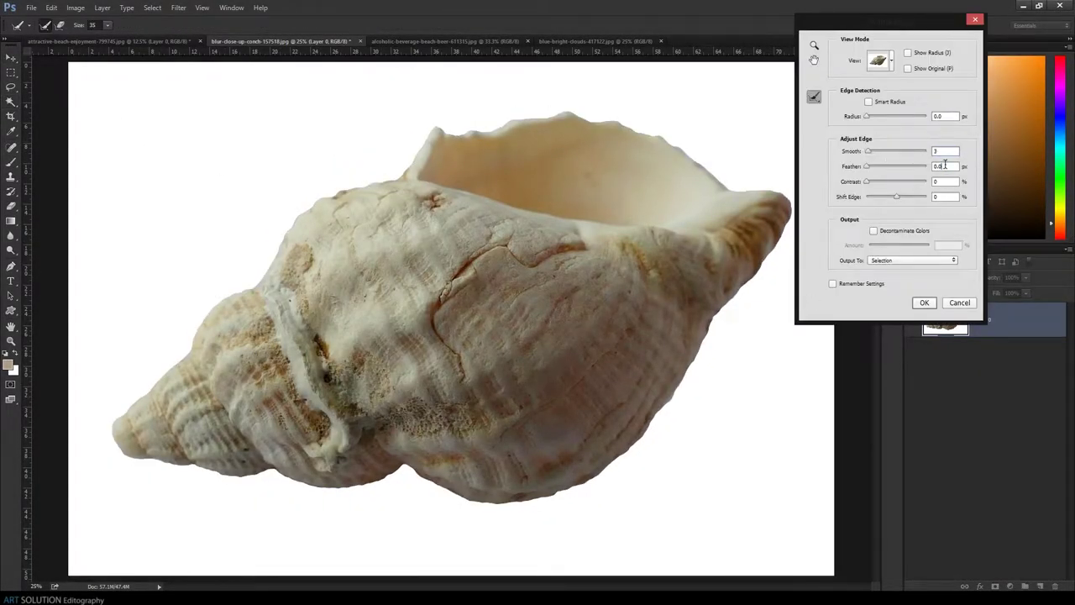
pyautogui.press('Return')
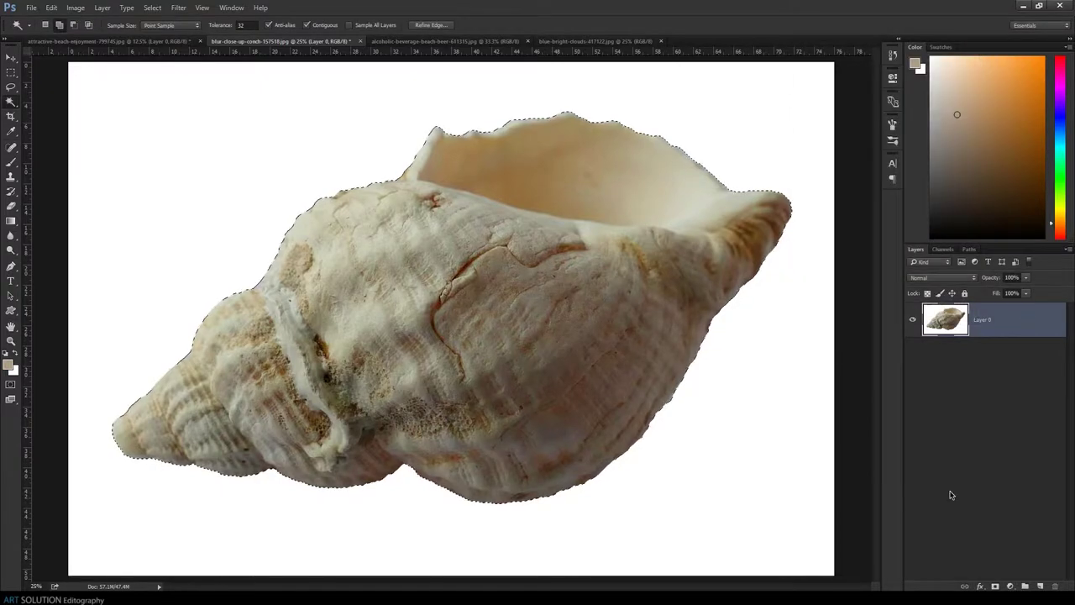
# - Convert the masked shell to a smart object and shrink it to 53% at lower left
pyautogui.rightClick(1005, 331)
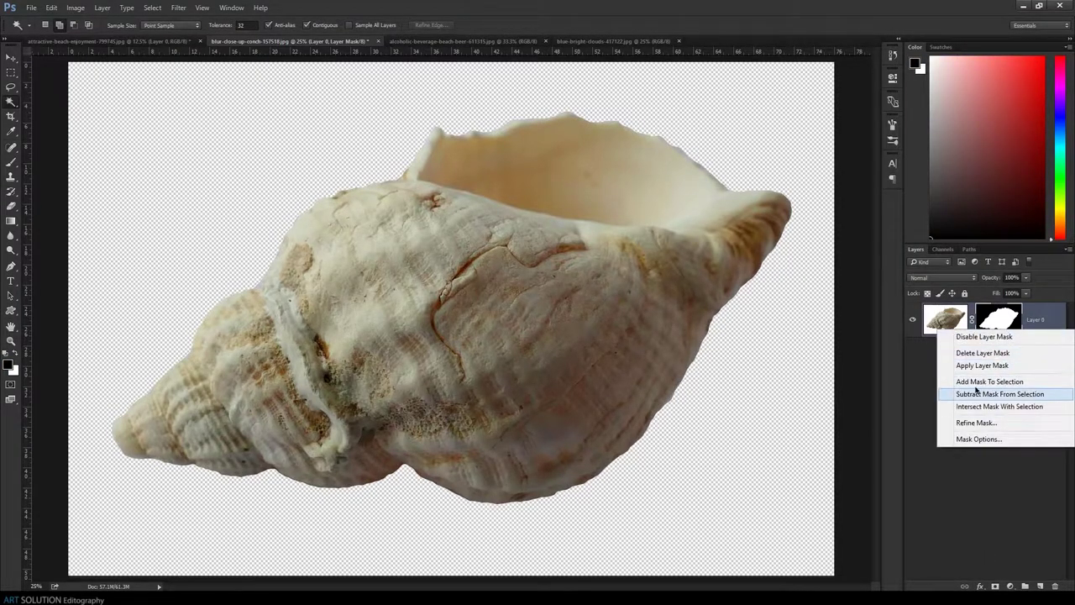
pyautogui.rightClick(992, 342)
pyautogui.rightClick(993, 323)
pyautogui.click(931, 220)
pyautogui.click(50, 8)
pyautogui.click(79, 239)
pyautogui.moveTo(792, 110)
pyautogui.mouseDown()
pyautogui.moveTo(496, 326)
pyautogui.moveTo(476, 360)
pyautogui.mouseUp()
pyautogui.hotkey('ctrl', '-')
pyautogui.press('Return')
pyautogui.press('w')
# - Add a tan Solid Color fill layer and place it below the shell layer
pyautogui.hotkey('ctrl', '+')
pyautogui.click(1010, 585)
pyautogui.click(984, 334)
pyautogui.click(977, 109)
pyautogui.moveTo(946, 317); pyautogui.dragTo(950, 370)
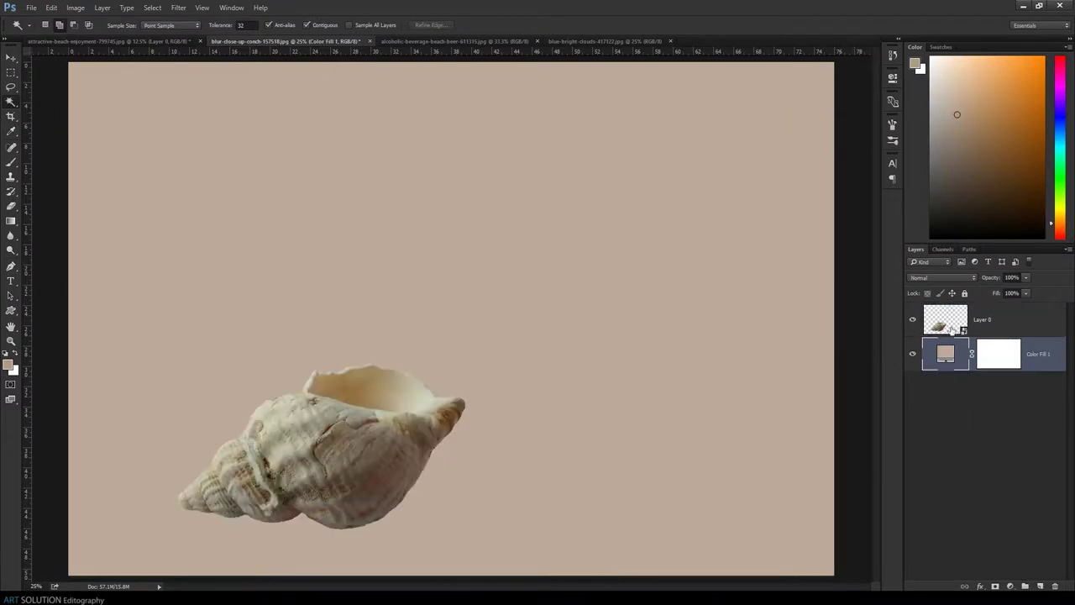
pyautogui.click(952, 330)
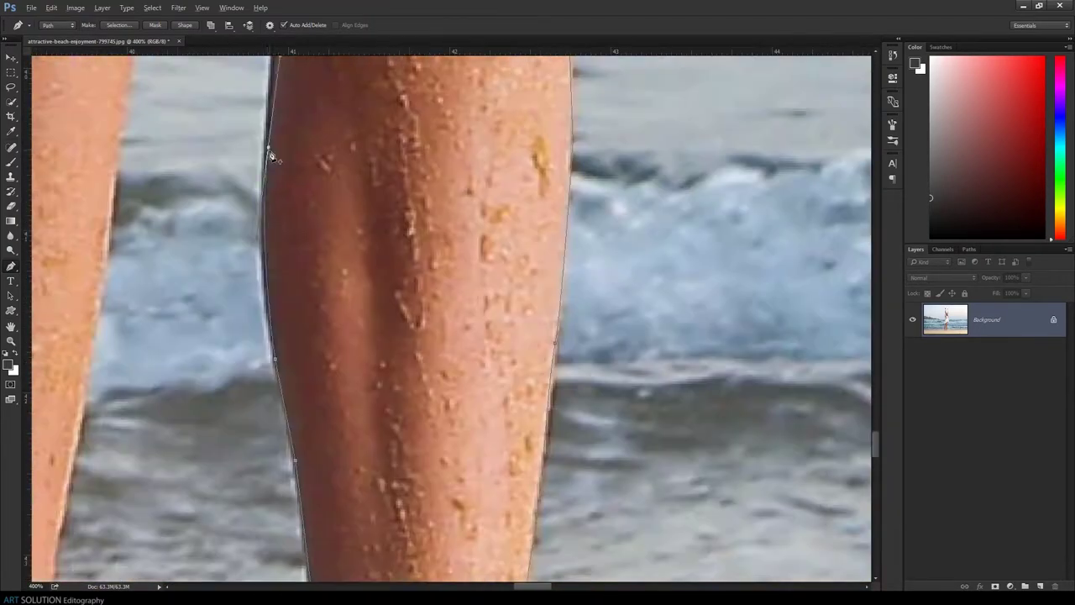
# - Refine the woman's selection edge and output it as a layer mask on Layer 1
pyautogui.hotkey('ctrl', 'alt', 'r')
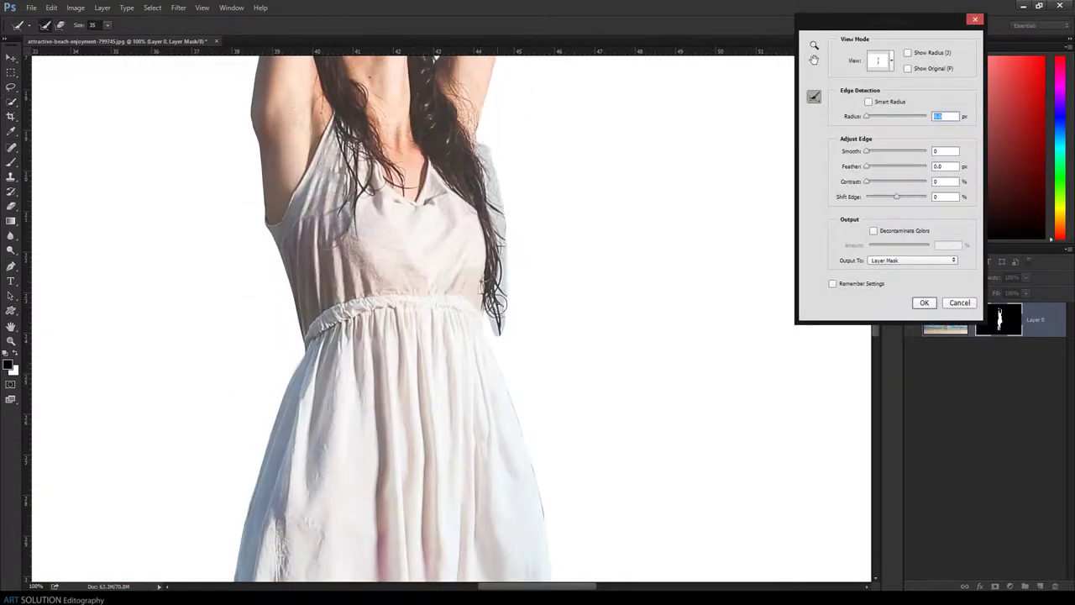
pyautogui.click(924, 302)
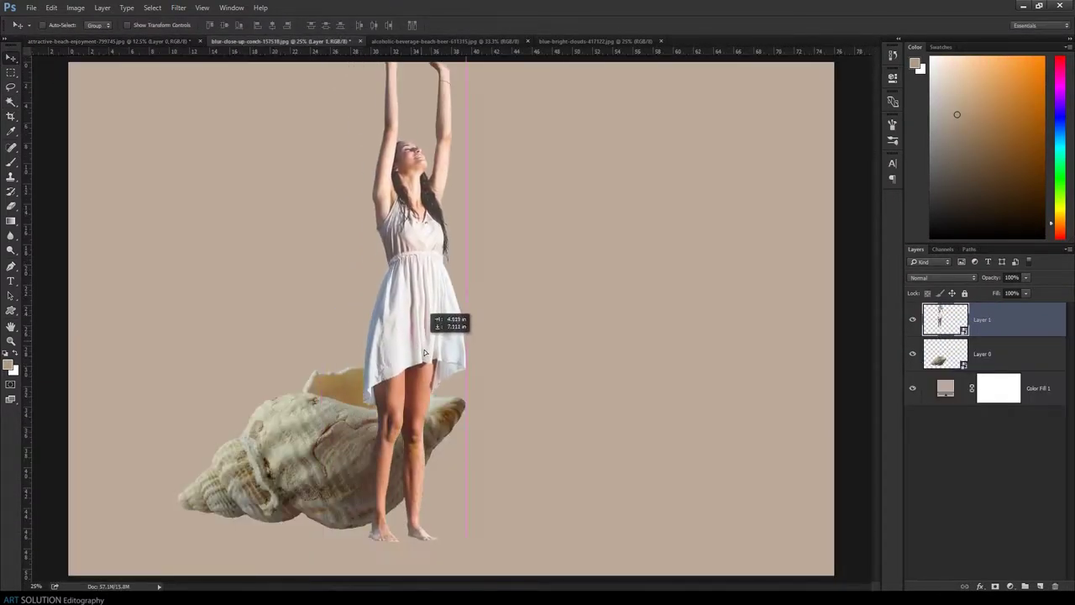
# - Free Transform the woman and place her above the shell
pyautogui.click(51, 7)
pyautogui.click(72, 216)
pyautogui.moveTo(420, 320)
pyautogui.mouseDown()
pyautogui.moveTo(403, 202)
pyautogui.moveTo(412, 149)
pyautogui.mouseUp()
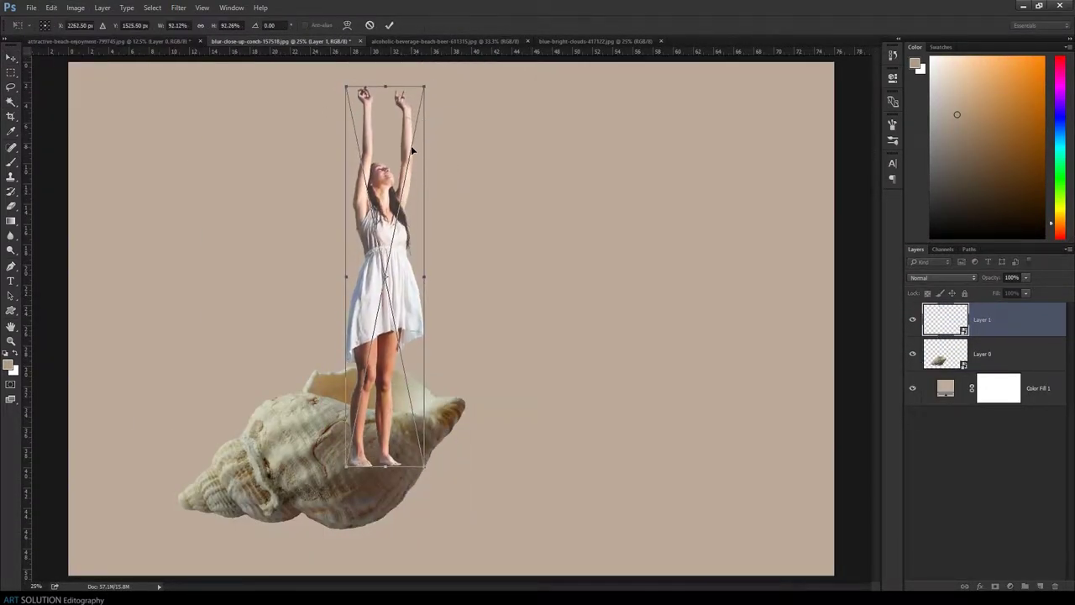
pyautogui.click(391, 25)
pyautogui.hotkey('ctrl', '-')
# - Rotate the shell layer to a new angle with Free Transform
pyautogui.click(1008, 354)
pyautogui.click(51, 7)
pyautogui.click(74, 227)
pyautogui.moveTo(495, 463); pyautogui.dragTo(532, 408)
pyautogui.press('Return')
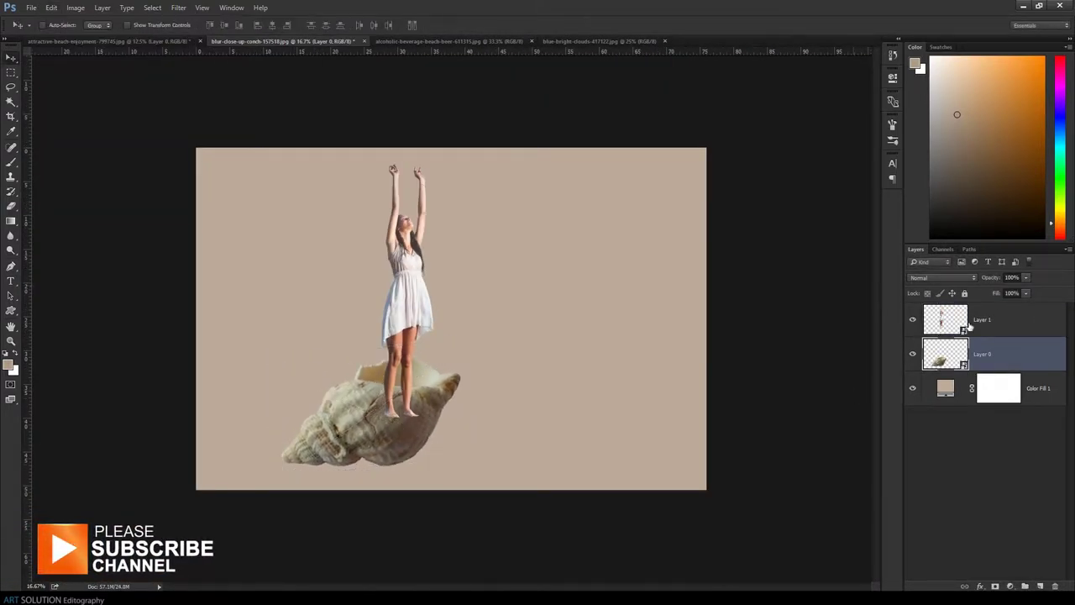
# - Shrink the woman to about 86% to fit the shell and add a layer mask
pyautogui.click(1008, 319)
pyautogui.click(51, 8)
pyautogui.click(75, 227)
pyautogui.moveTo(420, 235); pyautogui.dragTo(412, 243)
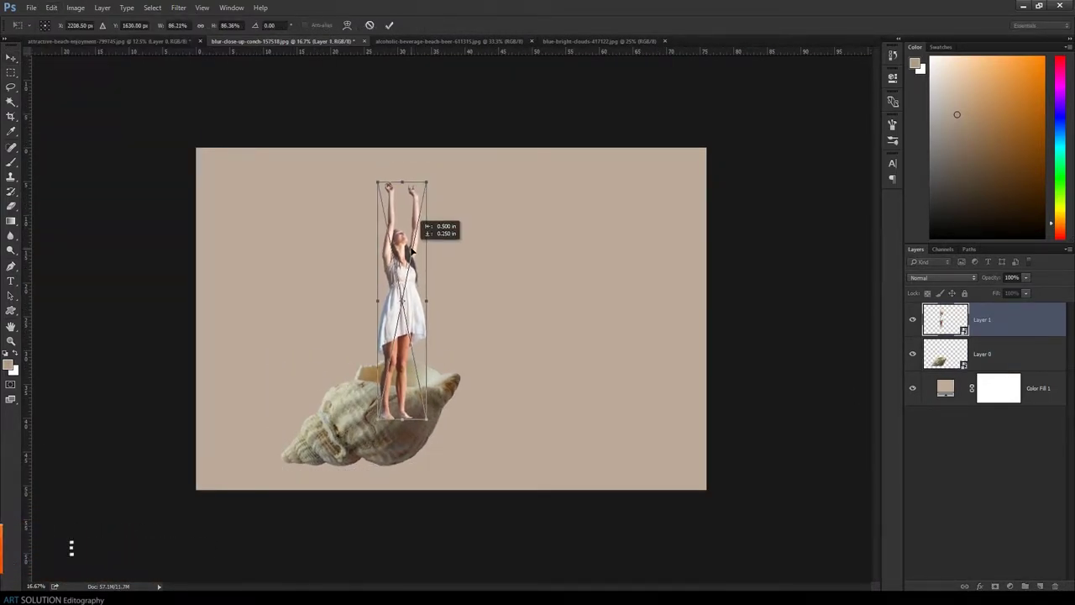
pyautogui.click(389, 26)
pyautogui.click(996, 585)
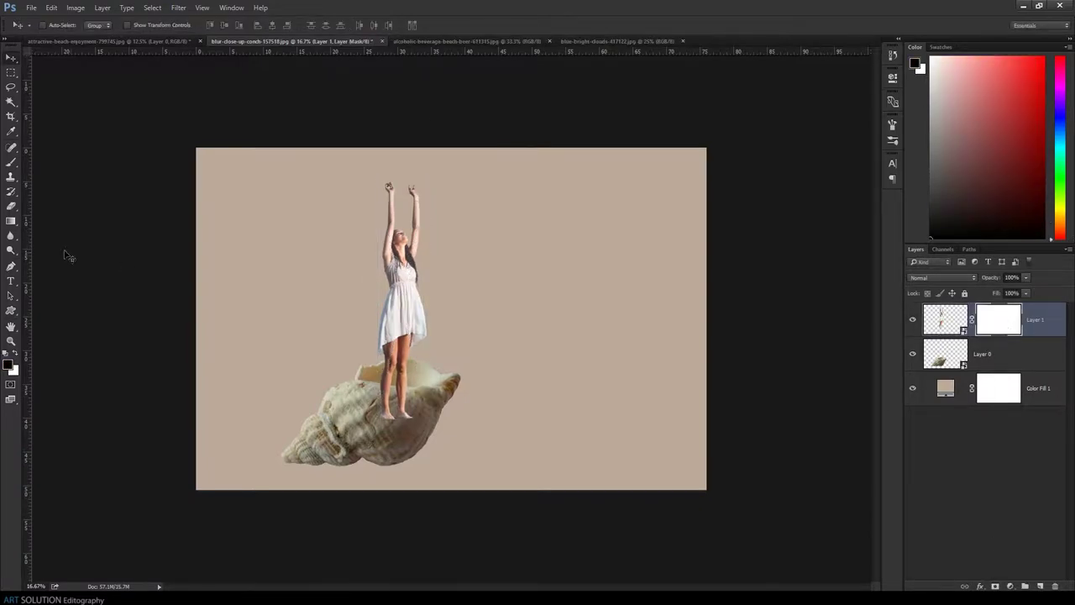
pyautogui.click(9, 365)
pyautogui.press('Return')
pyautogui.hotkey('ctrl', '+')
pyautogui.hotkey('ctrl', '+')
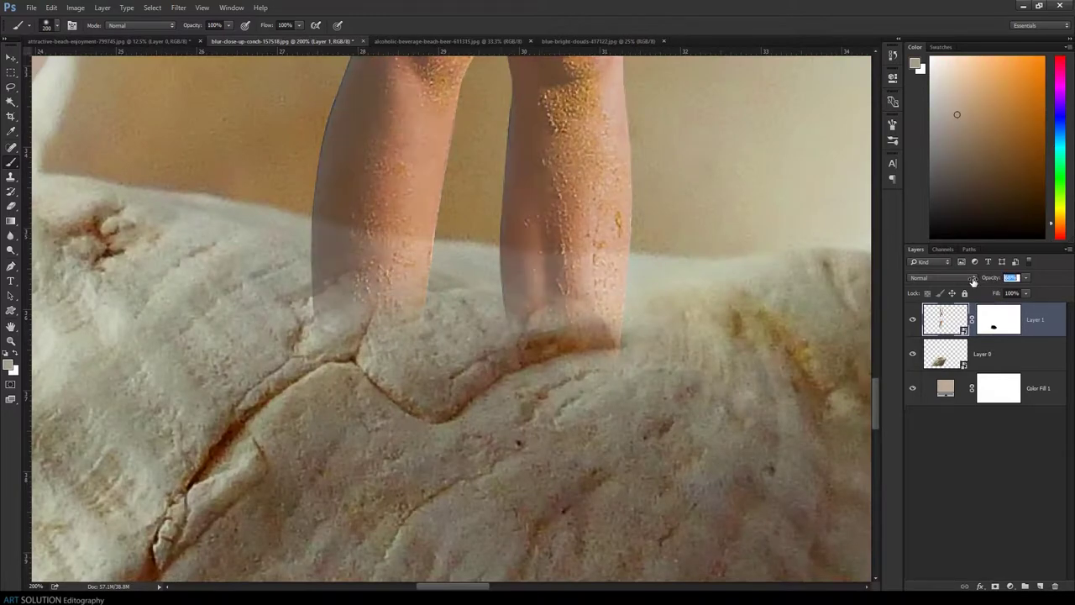
# - Paint out the woman's lower legs on her mask and restore her opacity to 100%
pyautogui.moveTo(283, 252); pyautogui.dragTo(440, 254)
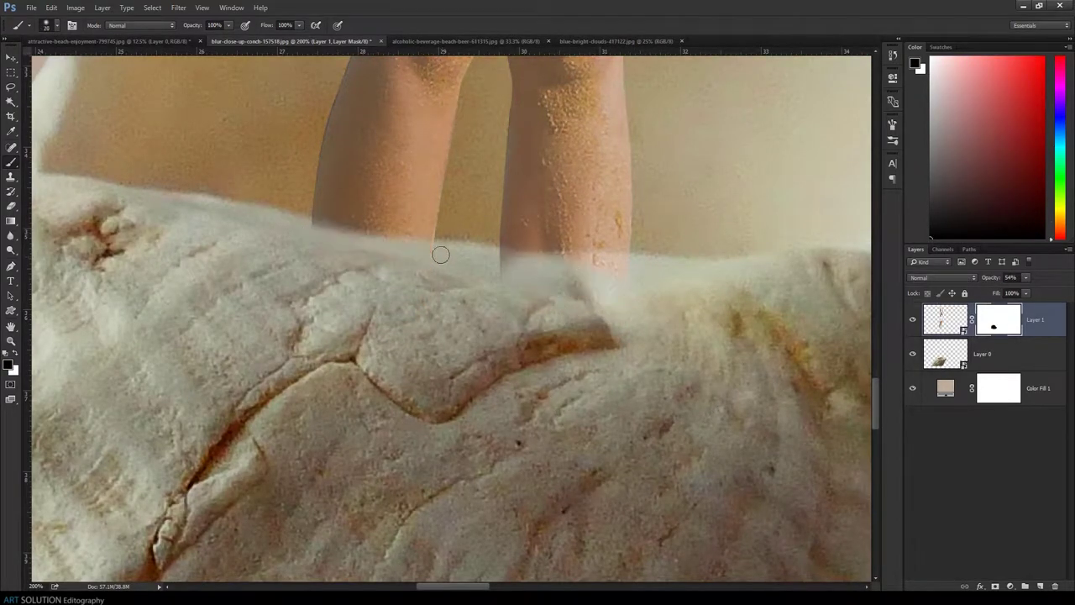
pyautogui.press('0')
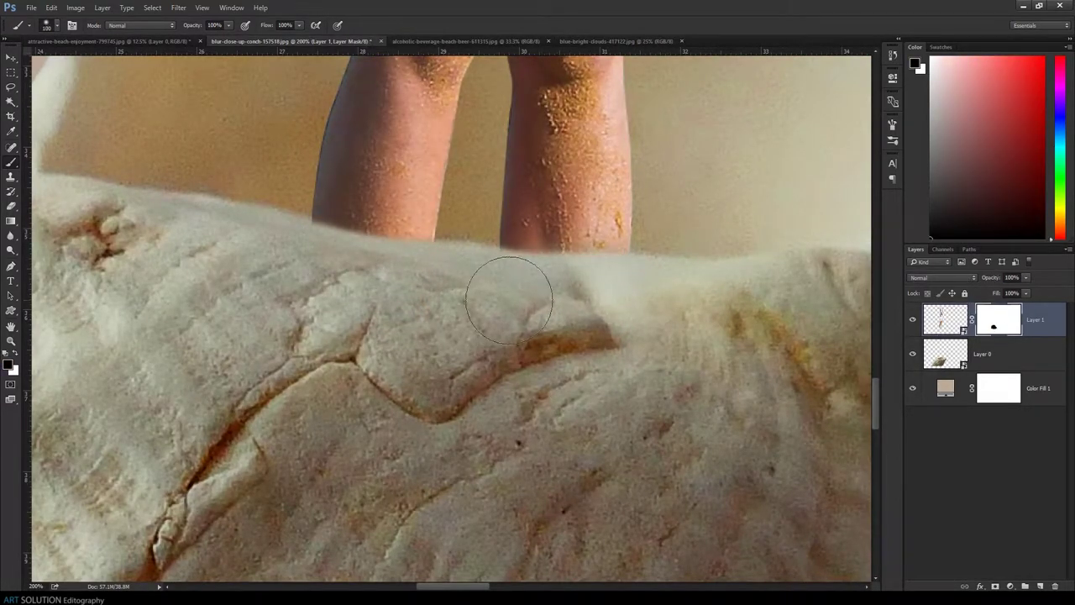
pyautogui.hotkey('ctrl', '0')
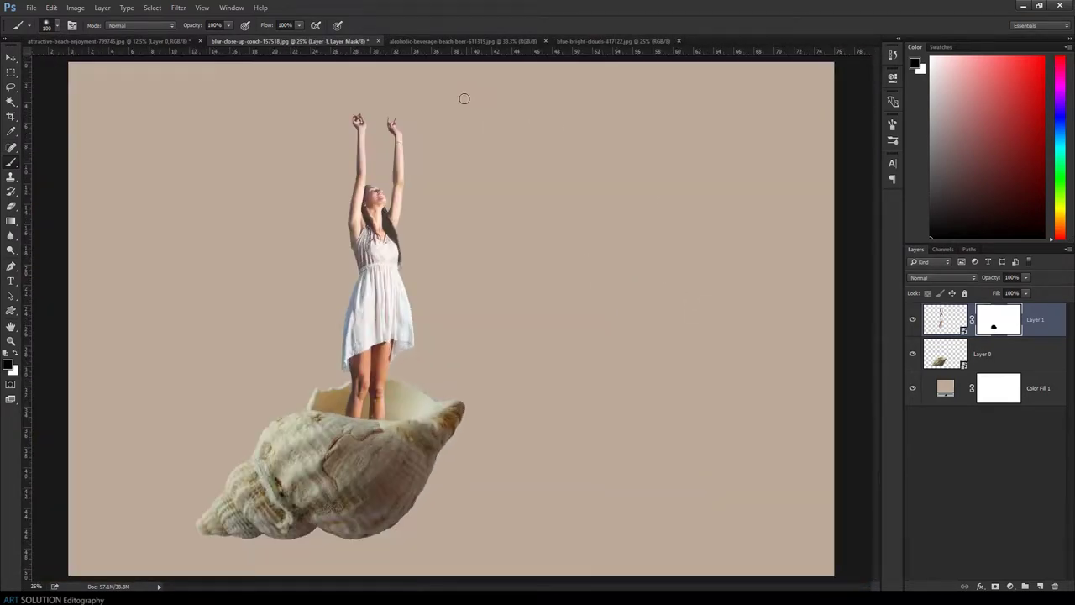
pyautogui.click(428, 43)
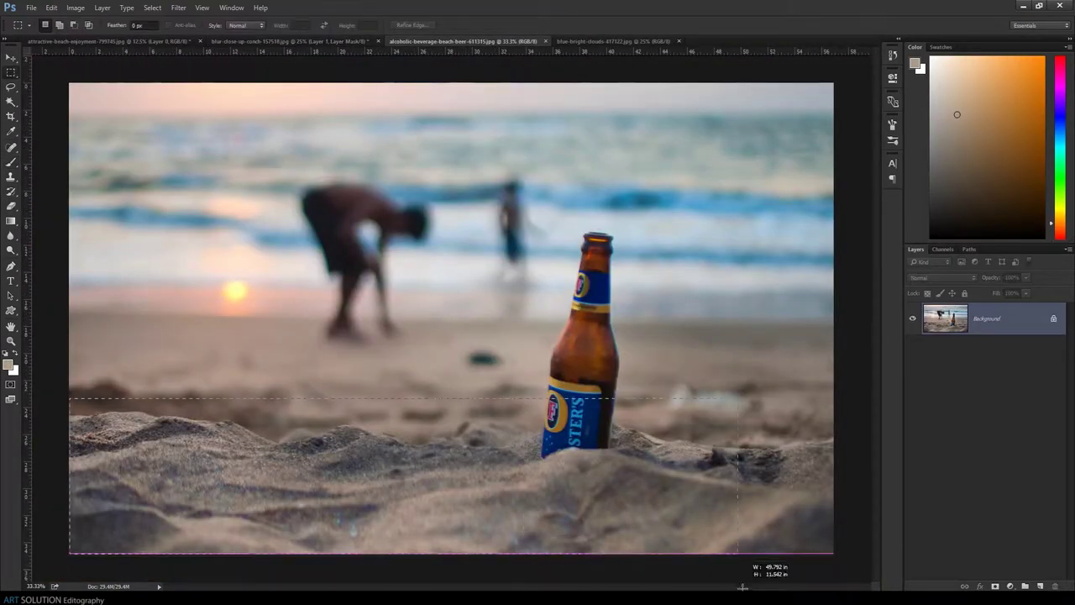
# - Move the sand strip into the conch composite and stretch it across the canvas width
pyautogui.press('v')
pyautogui.moveTo(336, 479); pyautogui.dragTo(357, 542)
pyautogui.click(51, 8)
pyautogui.click(92, 175)
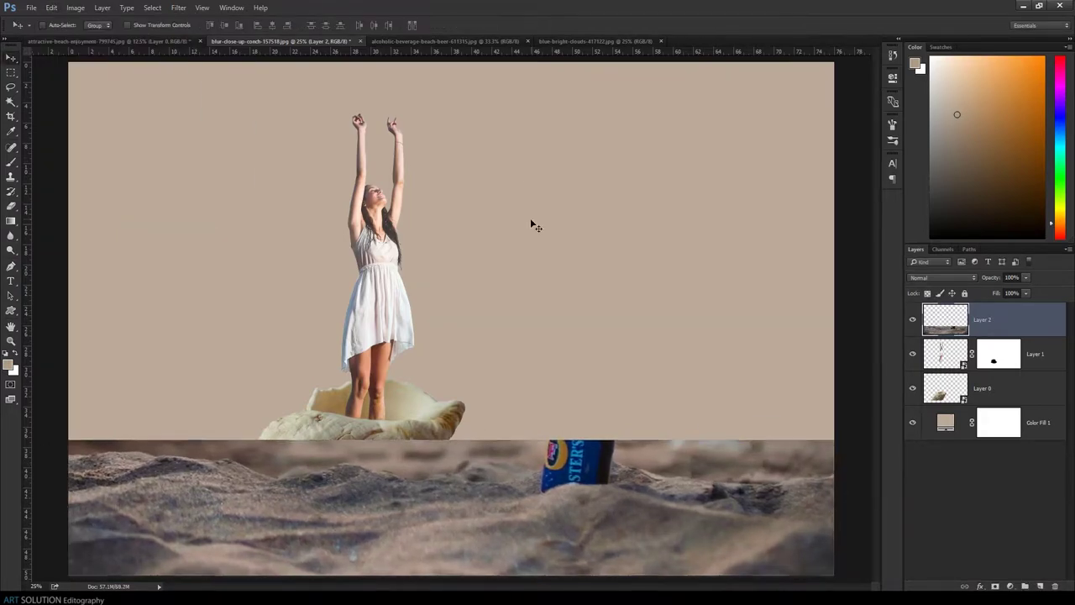
pyautogui.hotkey('ctrl', '+')
pyautogui.scroll(-5, 589, 307)
# - Remove the beer bottle from the sand with a Content-Aware Fill
pyautogui.press('l')
pyautogui.moveTo(555, 243); pyautogui.dragTo(571, 244)
pyautogui.hotkey('shift', 'F5')
pyautogui.click(379, 113)
pyautogui.click(384, 154)
pyautogui.click(456, 113)
pyautogui.click(13, 148)
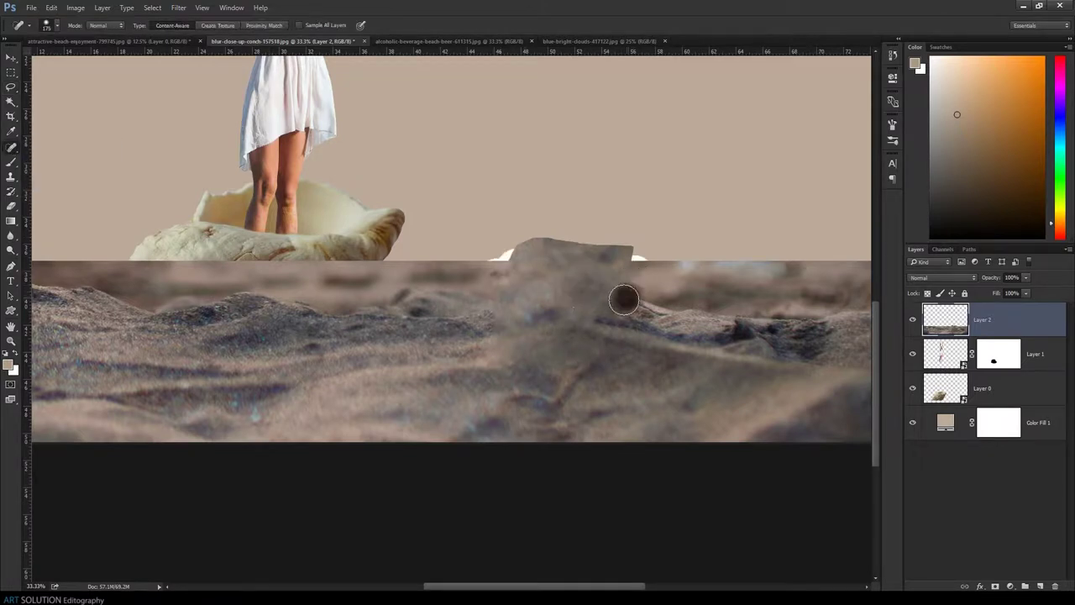
pyautogui.hotkey('ctrl', '-')
pyautogui.hotkey('ctrl', '-')
# - Move the sand layer below the shell and fade its top edge with a layer mask
pyautogui.hotkey('ctrl', '[')
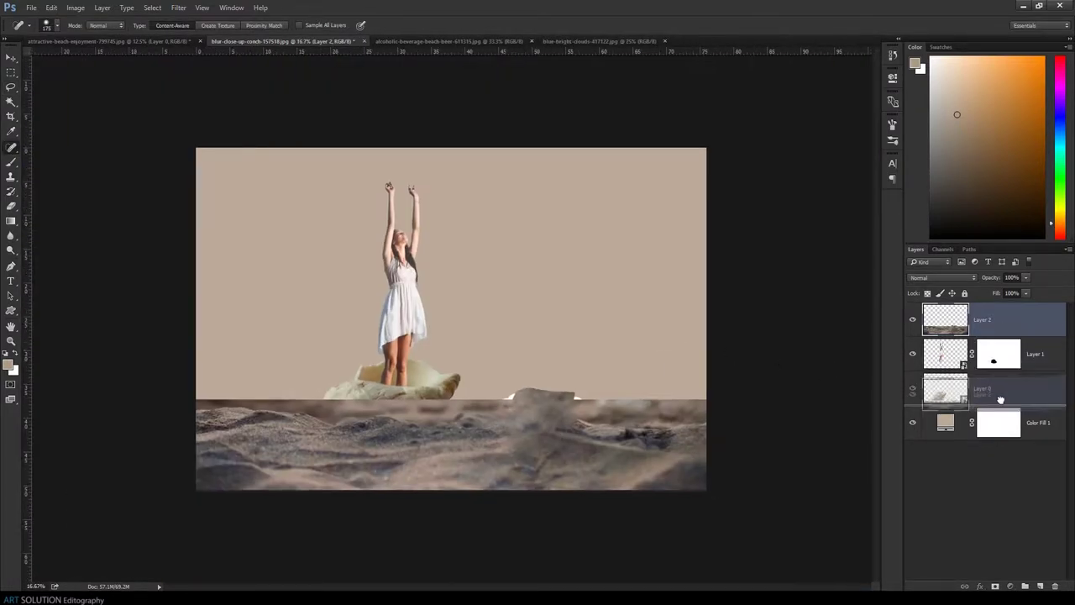
pyautogui.hotkey('ctrl', '[')
pyautogui.click(994, 586)
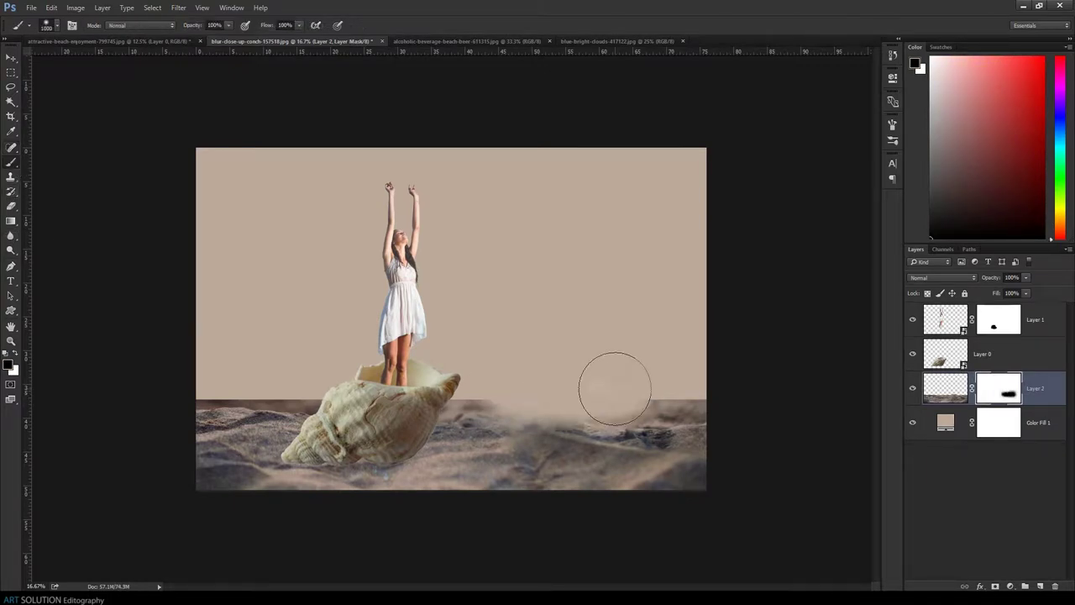
pyautogui.moveTo(614, 379); pyautogui.dragTo(336, 412)
pyautogui.hotkey('ctrl', '+')
pyautogui.scroll(-5, 714, 404)
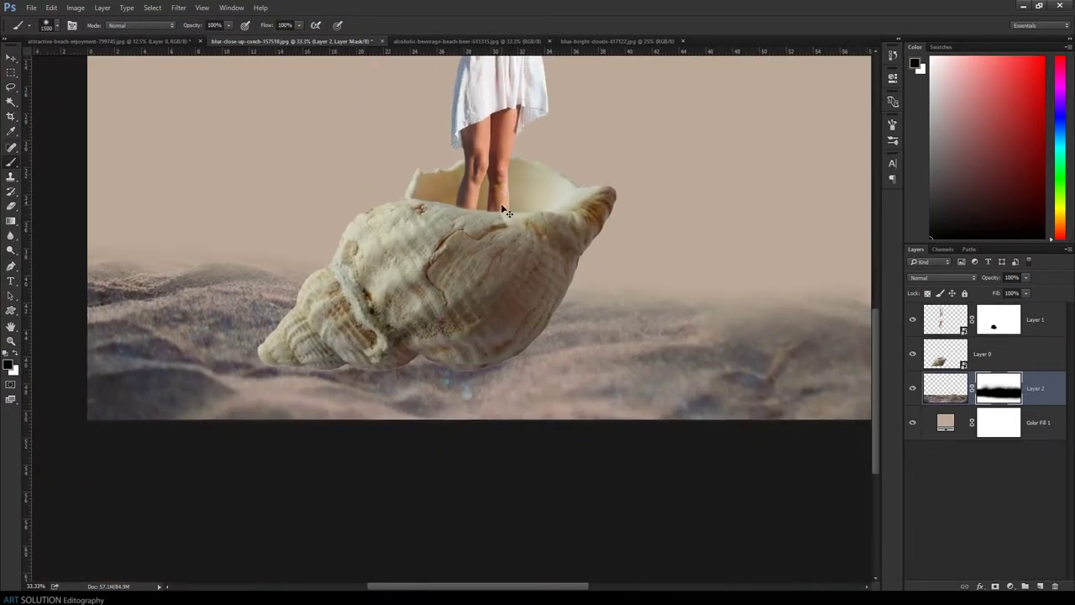
pyautogui.hotkey('ctrl', '+')
pyautogui.click(946, 354)
pyautogui.click(51, 8)
pyautogui.moveTo(64, 413)
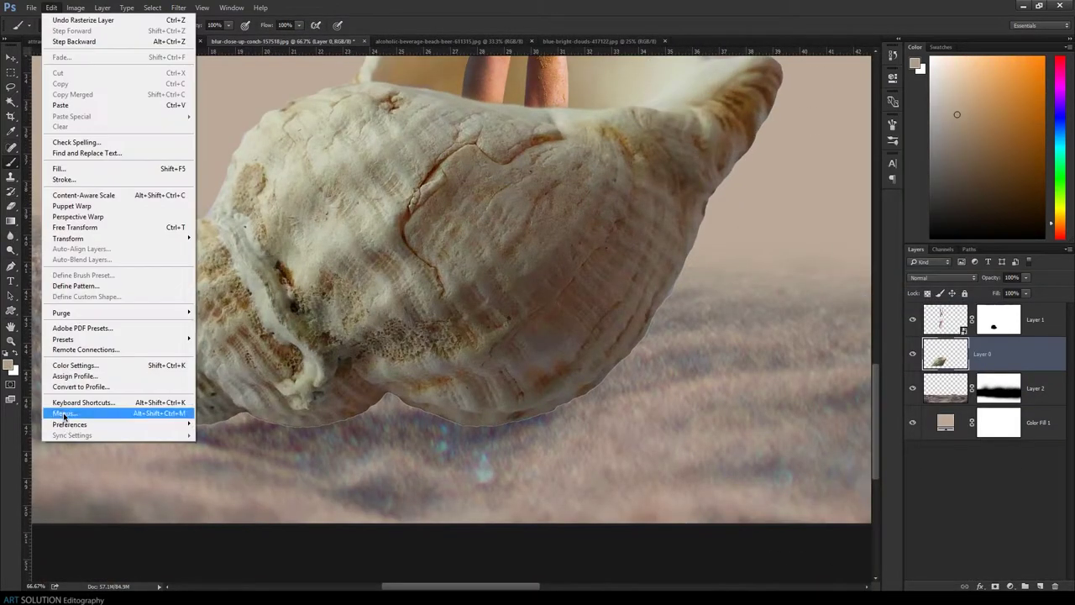
# - Defringe the shell's edges and paint a black shadow on a new layer beneath it
pyautogui.click(269, 417)
pyautogui.press('Return')
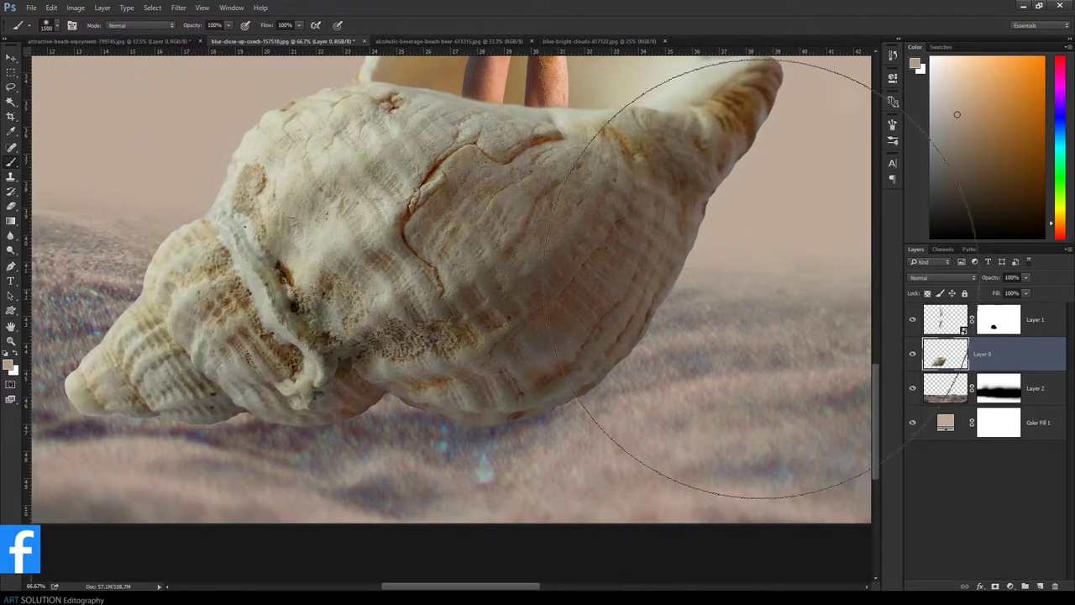
pyautogui.keyDown('ctrl'); pyautogui.click(1040, 585); pyautogui.keyUp('ctrl')
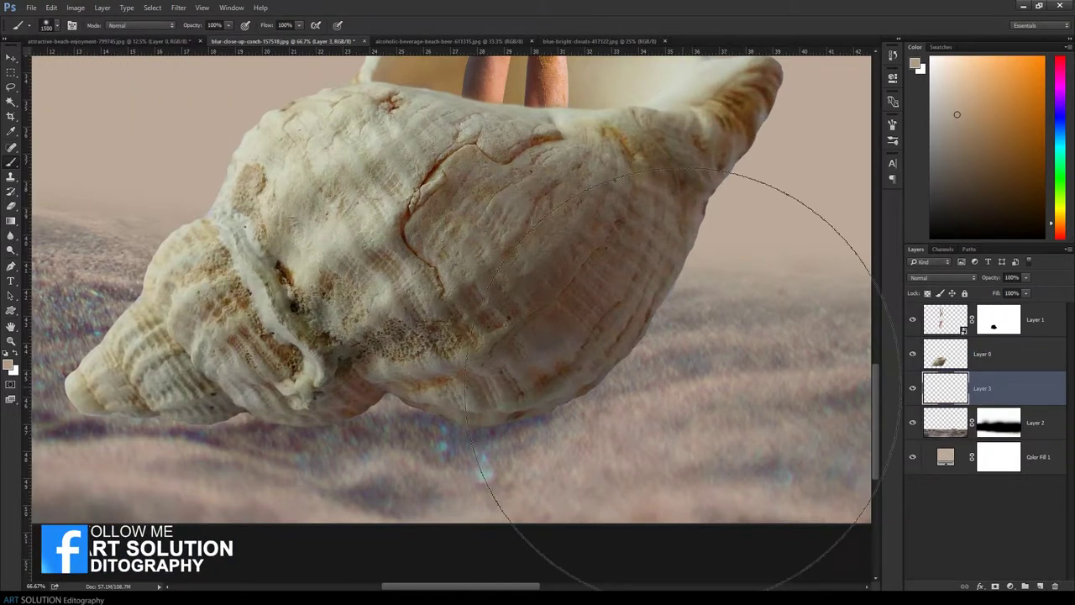
pyautogui.click(10, 363)
pyautogui.click(741, 284)
pyautogui.click(992, 109)
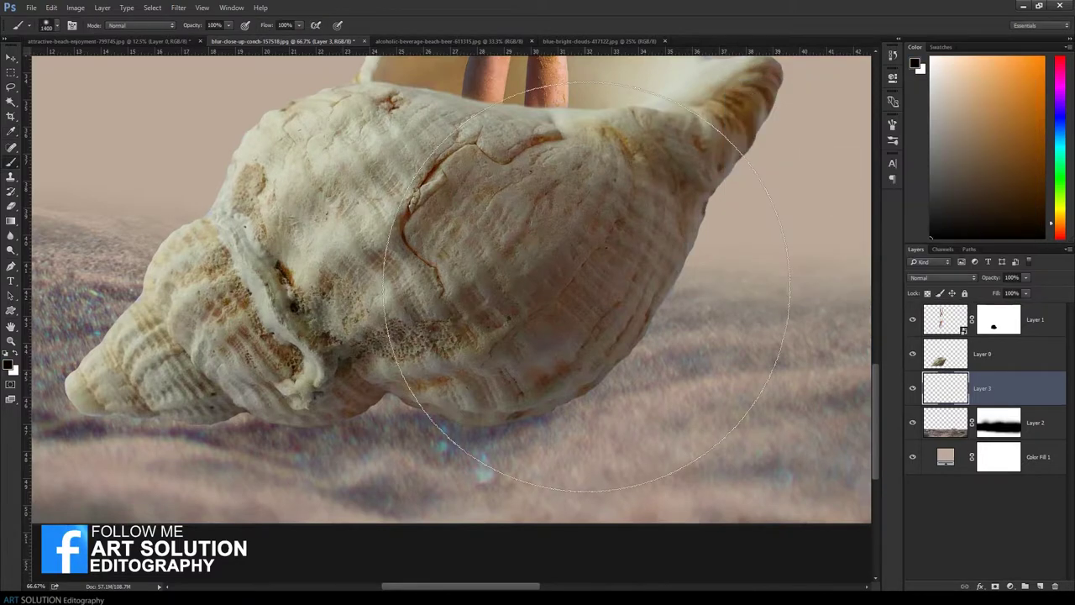
pyautogui.moveTo(412, 405)
pyautogui.mouseDown()
pyautogui.moveTo(241, 429)
pyautogui.moveTo(233, 451)
pyautogui.moveTo(350, 394)
pyautogui.moveTo(663, 348)
pyautogui.moveTo(731, 311)
pyautogui.mouseUp()
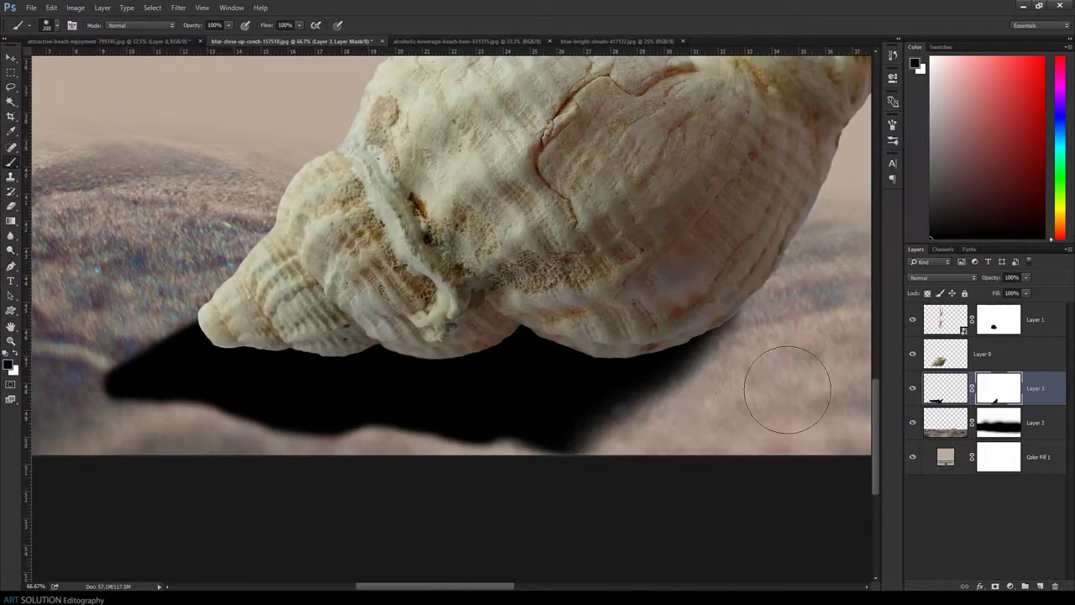
# - Soften the shadow's lower edge with the brush at 5% opacity
pyautogui.press('0')
pyautogui.press('5')
pyautogui.moveTo(91, 422)
pyautogui.mouseDown()
pyautogui.moveTo(395, 449)
pyautogui.moveTo(187, 431)
pyautogui.mouseUp()
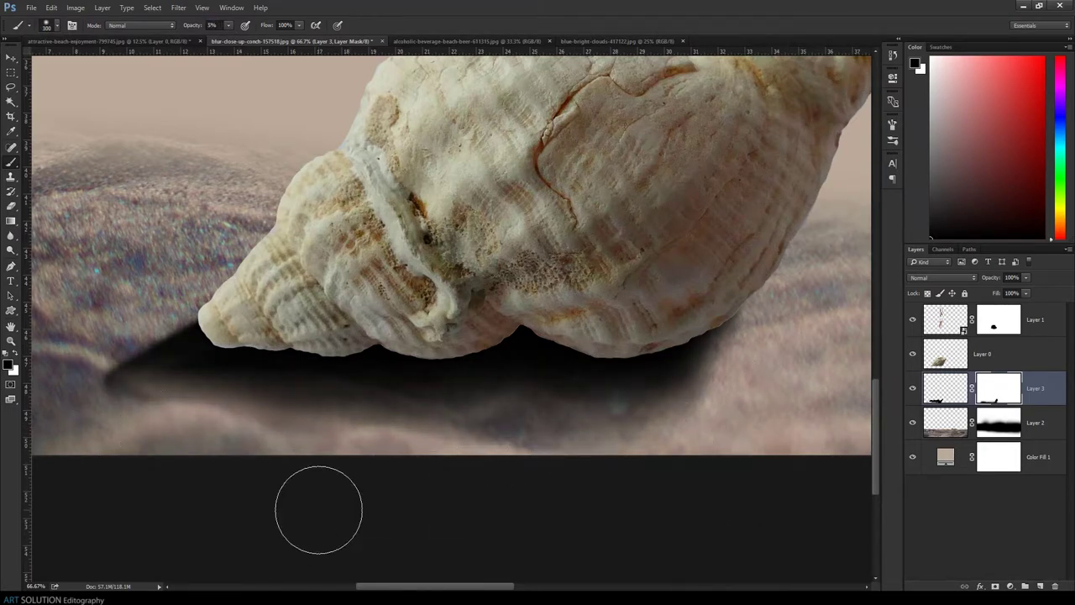
pyautogui.hotkey('ctrl', '-')
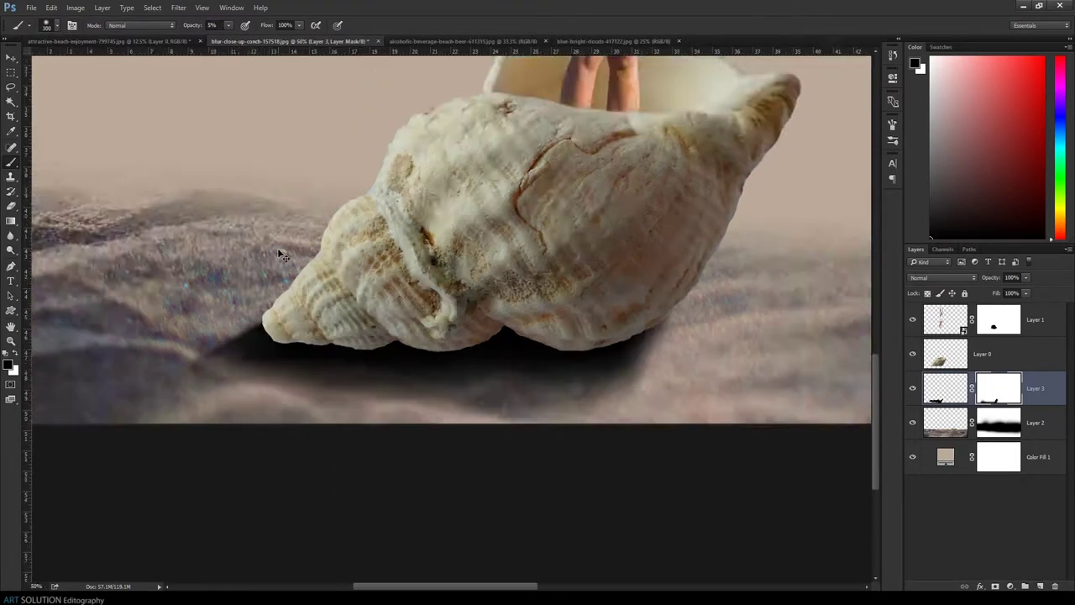
pyautogui.hotkey('ctrl', '-')
pyautogui.hotkey('ctrl', '-')
pyautogui.click(1014, 278)
# - Darken the shell with a clipped Brightness/Contrast layer at brightness -123
pyautogui.click(1004, 357)
pyautogui.click(1011, 585)
pyautogui.click(975, 377)
pyautogui.click(795, 261)
pyautogui.moveTo(796, 132); pyautogui.dragTo(741, 133)
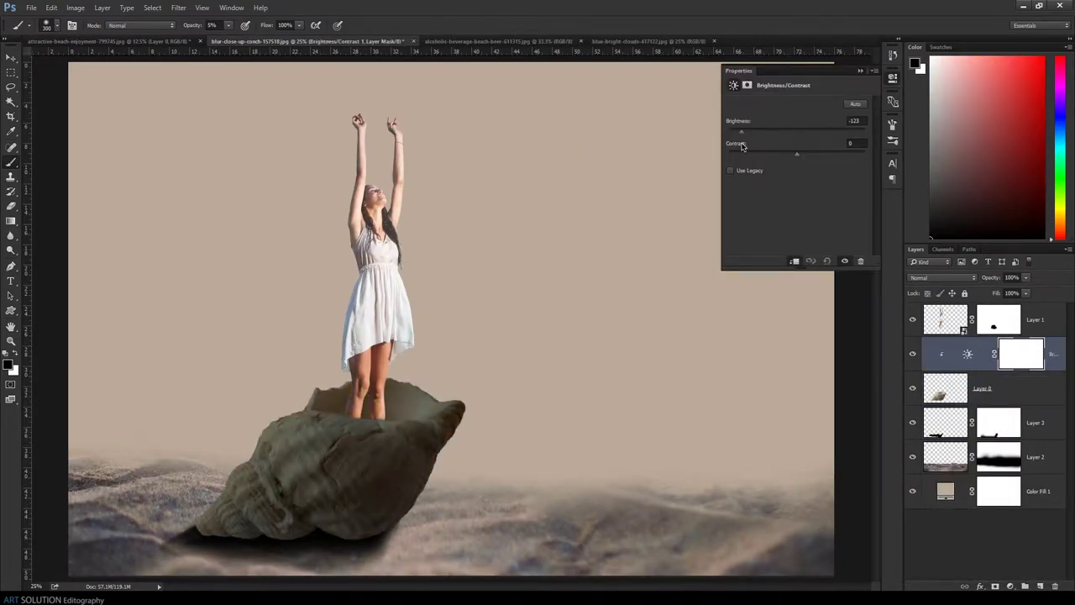
pyautogui.click(893, 77)
# - Darken the woman with a clipped Brightness/Contrast layer at brightness -89
pyautogui.click(1035, 319)
pyautogui.click(1011, 585)
pyautogui.click(979, 377)
pyautogui.moveTo(797, 132); pyautogui.dragTo(754, 132)
pyautogui.click(893, 77)
# - Darken the sand with a clipped Brightness/Contrast layer at brightness -143
pyautogui.click(1035, 491)
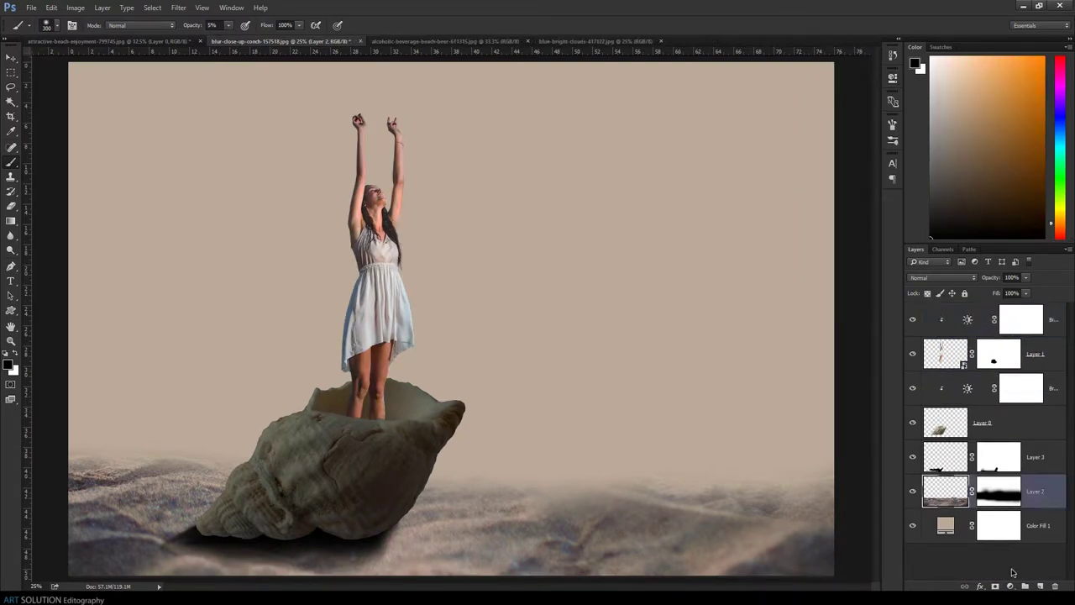
pyautogui.click(1011, 585)
pyautogui.click(979, 377)
pyautogui.moveTo(797, 133); pyautogui.dragTo(720, 155)
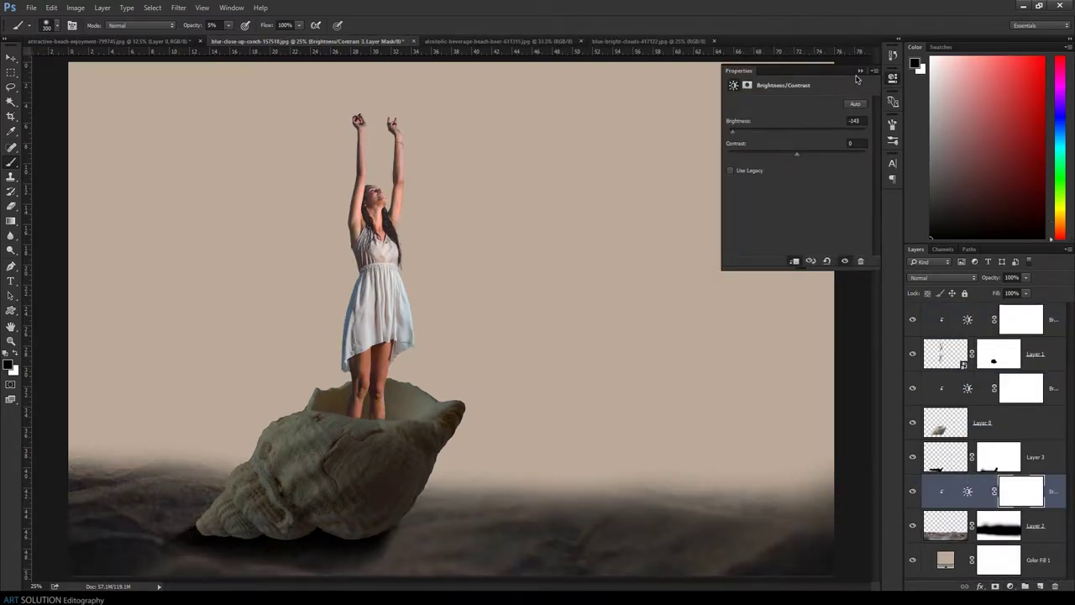
pyautogui.click(859, 71)
pyautogui.hotkey('alt', '[')
pyautogui.hotkey('alt', '[')
pyautogui.click(618, 42)
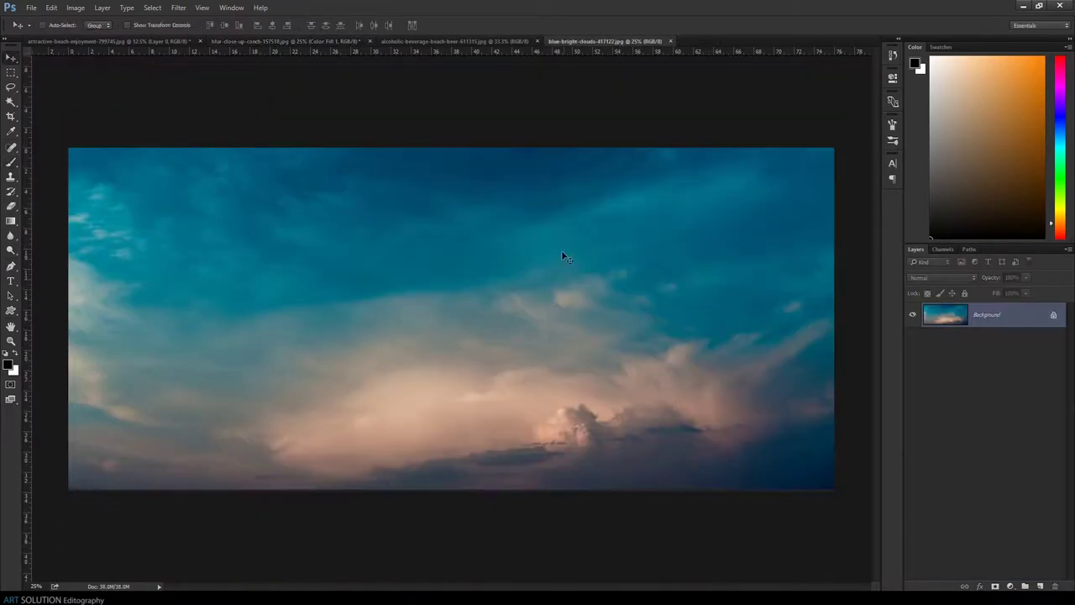
# - Bring the blue cloudy sky into the composite and stretch it to fill the frame
pyautogui.moveTo(234, 44)
pyautogui.mouseDown()
pyautogui.moveTo(344, 279)
pyautogui.moveTo(557, 356)
pyautogui.mouseUp()
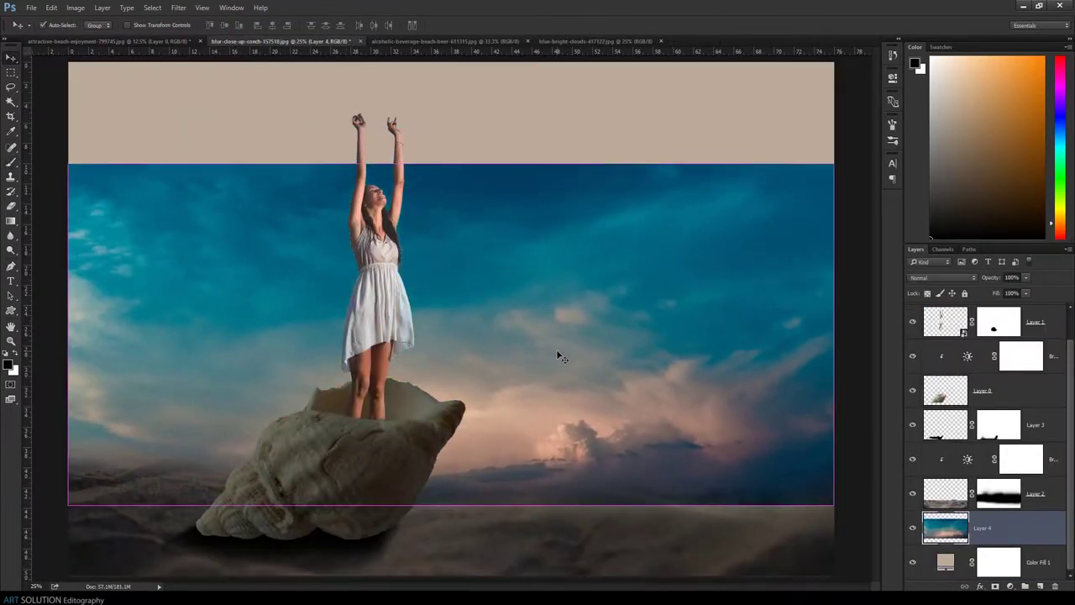
pyautogui.hotkey('ctrl', '-')
pyautogui.click(52, 7)
pyautogui.click(79, 210)
pyautogui.moveTo(708, 149); pyautogui.dragTo(773, 156)
pyautogui.moveTo(194, 294); pyautogui.dragTo(112, 294)
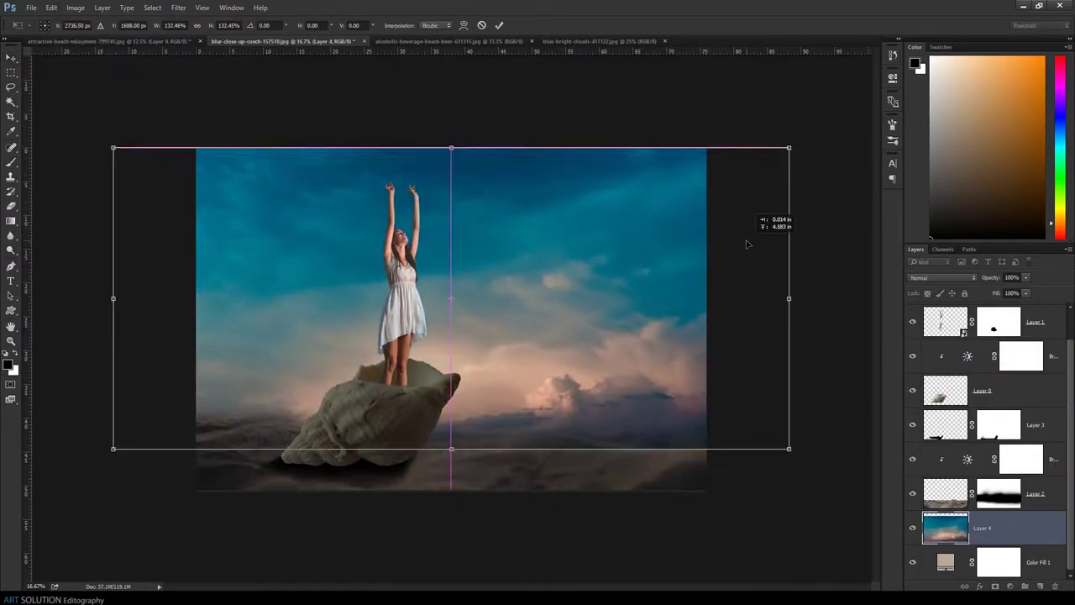
pyautogui.moveTo(451, 468); pyautogui.dragTo(457, 433)
# - Mask the sky and fade its bottom into the sand with a black-to-white gradient
pyautogui.click(499, 25)
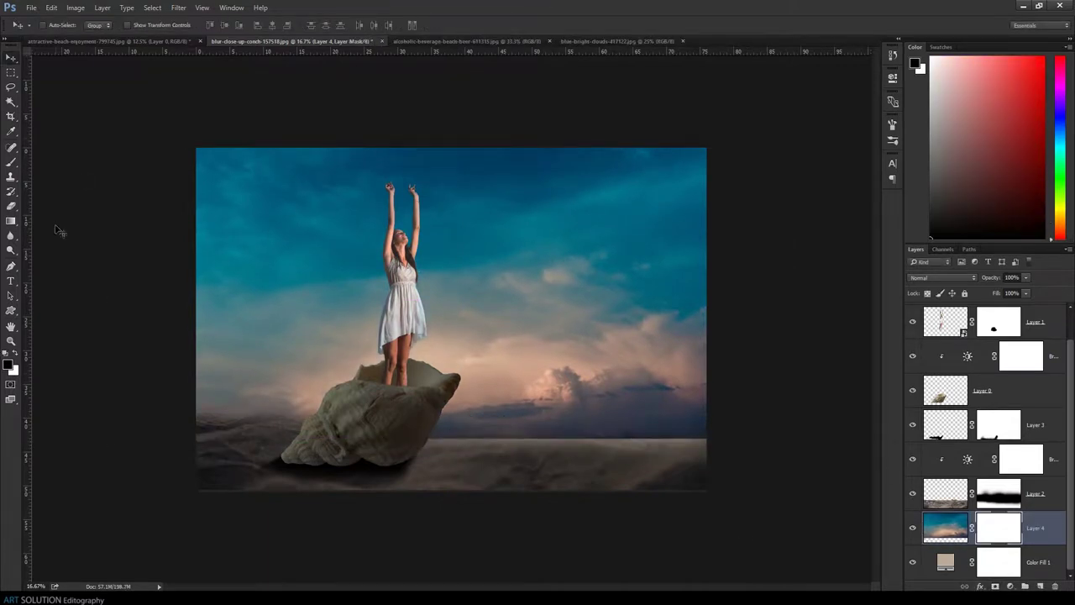
pyautogui.moveTo(492, 470); pyautogui.dragTo(492, 352)
pyautogui.moveTo(499, 504); pyautogui.dragTo(492, 343)
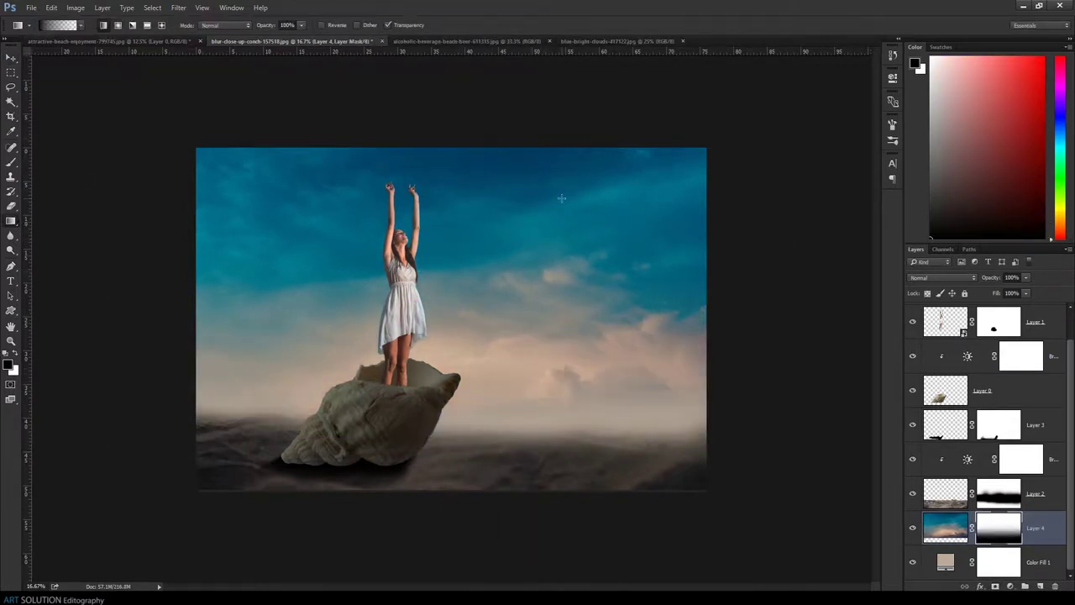
pyautogui.moveTo(559, 479); pyautogui.dragTo(547, 526)
pyautogui.moveTo(525, 575); pyautogui.dragTo(525, 342)
pyautogui.moveTo(492, 561); pyautogui.dragTo(491, 133)
pyautogui.moveTo(527, 103); pyautogui.dragTo(549, 242)
pyautogui.moveTo(558, 447); pyautogui.dragTo(602, 334)
pyautogui.click(957, 523)
# - Desaturate the sky with Hue/Saturation at Saturation -100
pyautogui.click(75, 8)
pyautogui.click(244, 95)
pyautogui.moveTo(735, 129); pyautogui.dragTo(679, 128)
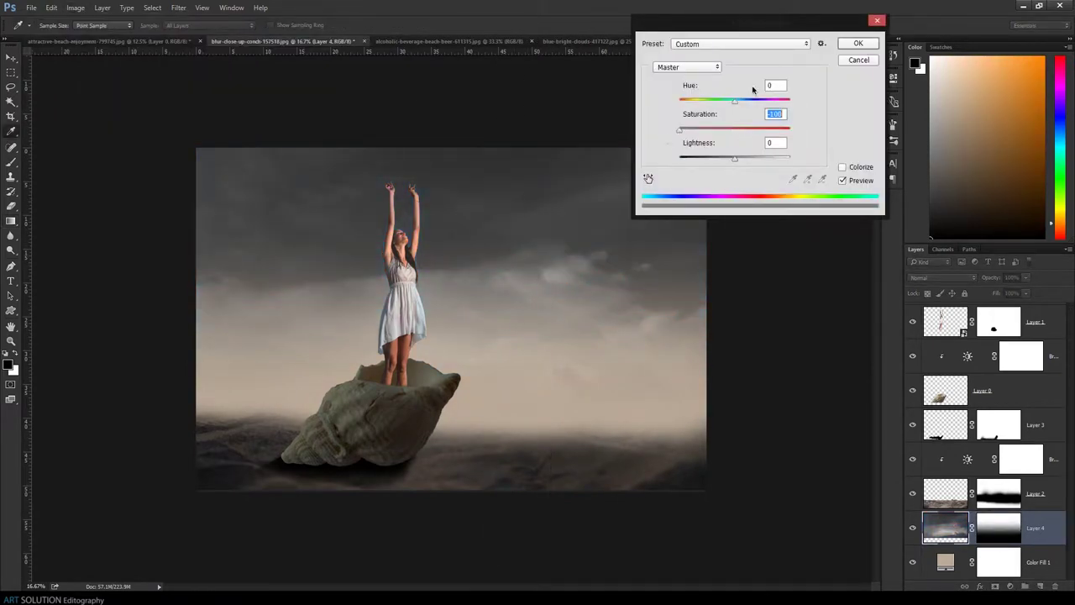
pyautogui.press('Return')
# - Feather a selection of the upper sky and apply Gaussian Blur to it
pyautogui.press('m')
pyautogui.moveTo(176, 126); pyautogui.dragTo(177, 126)
pyautogui.moveTo(749, 288); pyautogui.dragTo(749, 317)
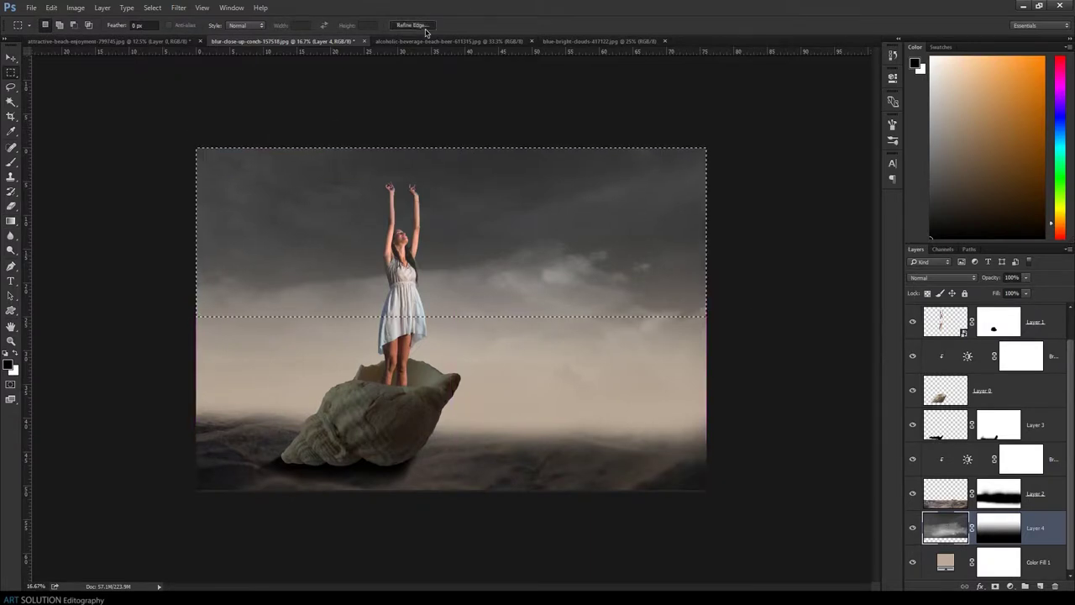
pyautogui.click(412, 25)
pyautogui.moveTo(874, 113); pyautogui.dragTo(932, 113)
pyautogui.click(927, 300)
pyautogui.click(178, 8)
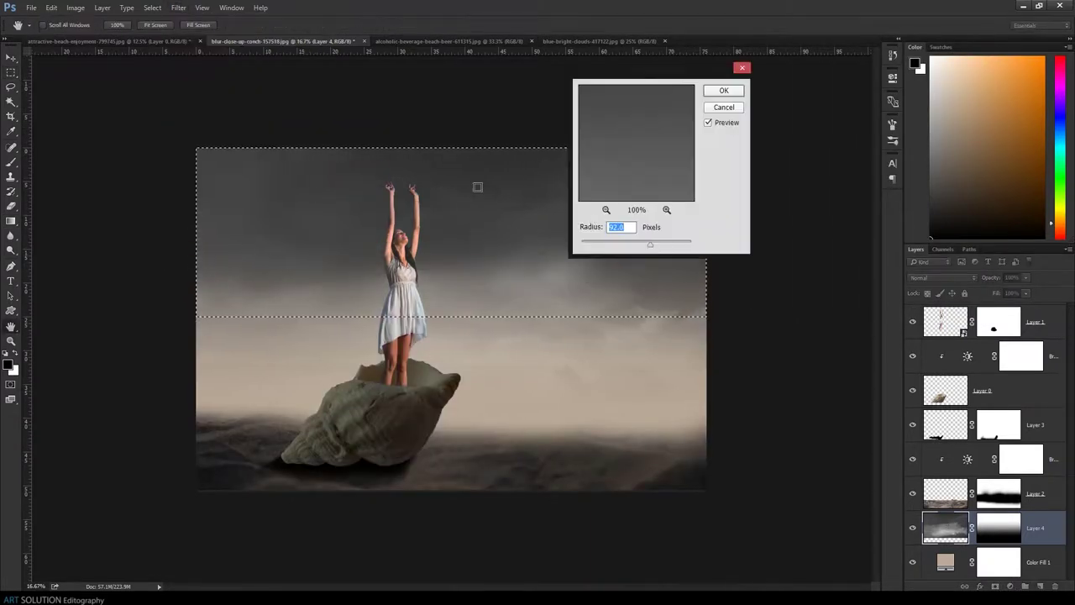
pyautogui.press('Return')
pyautogui.hotkey('ctrl', 'd')
# - Blend the sand into the sky with a gradient on the sand layer's mask
pyautogui.click(998, 494)
pyautogui.press('g')
pyautogui.moveTo(491, 291); pyautogui.dragTo(491, 387)
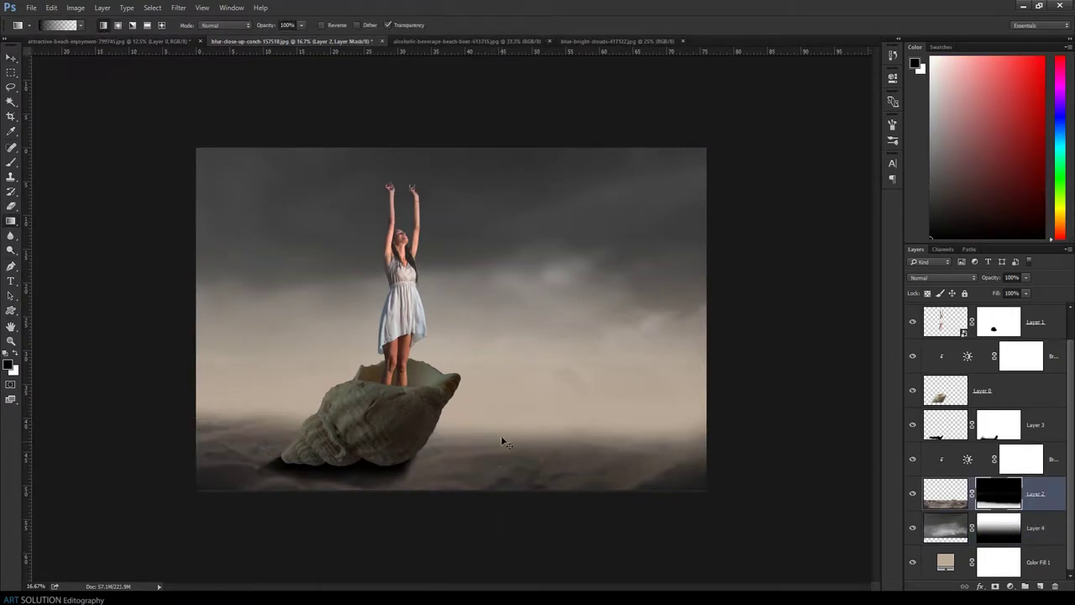
pyautogui.moveTo(505, 301); pyautogui.dragTo(505, 388)
pyautogui.hotkey('ctrl', '+')
pyautogui.hotkey('ctrl', '-')
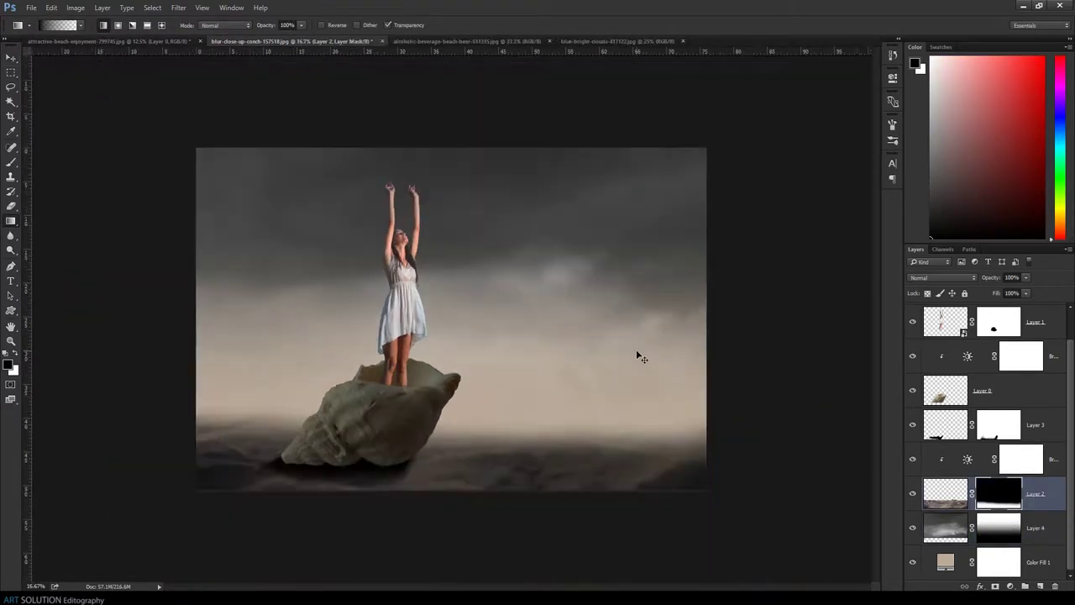
# - Add an empty layer and a Brightness/Contrast layer at -88 darkening the whole scene
pyautogui.keyDown('ctrl'); pyautogui.click(1041, 586); pyautogui.keyUp('ctrl')
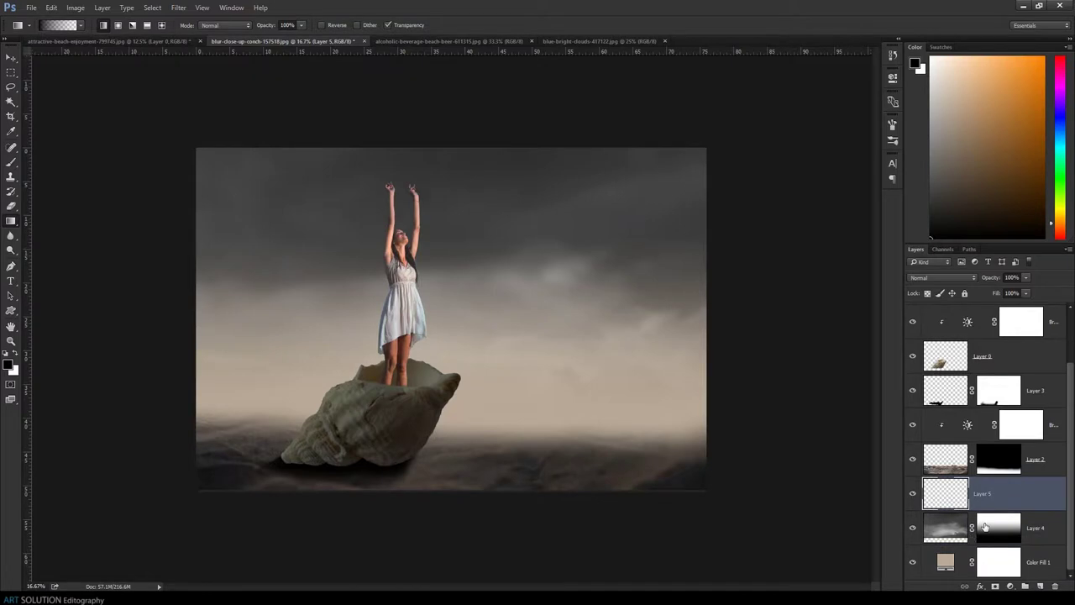
pyautogui.click(1010, 586)
pyautogui.click(987, 386)
pyautogui.moveTo(794, 132); pyautogui.dragTo(748, 132)
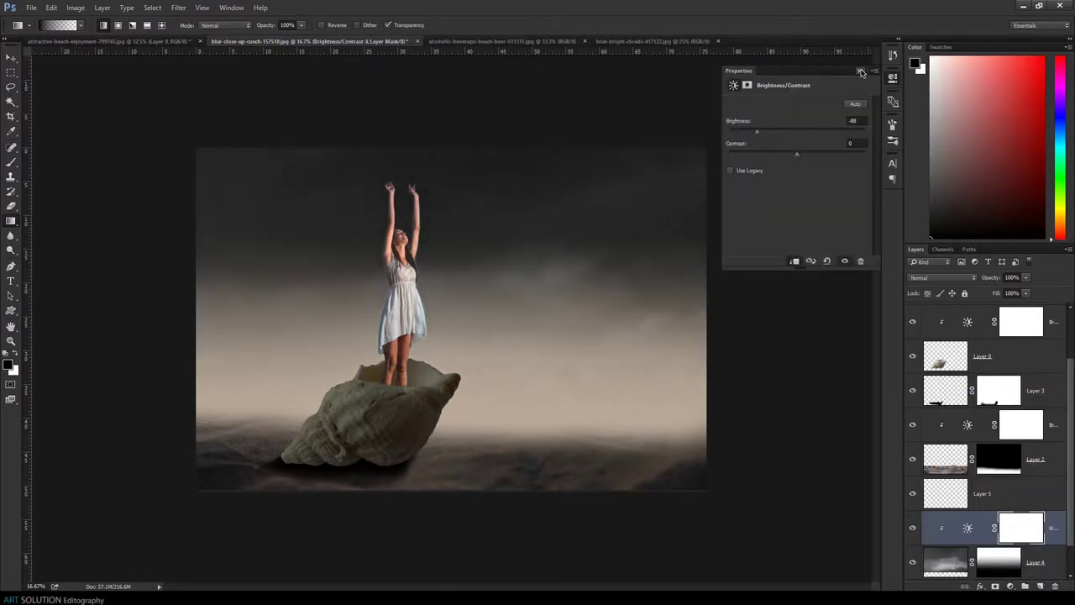
# - Drag gradients on three Brightness/Contrast masks to lighten the upper-right sky, lower-right ground and shell
pyautogui.click(860, 71)
pyautogui.moveTo(668, 153); pyautogui.dragTo(686, 152)
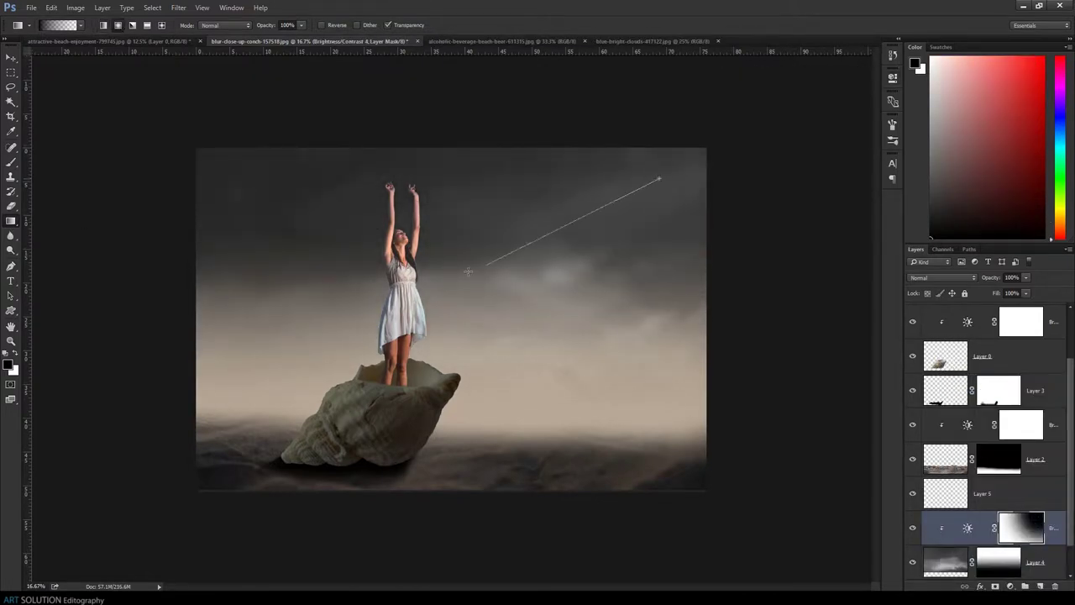
pyautogui.click(979, 424)
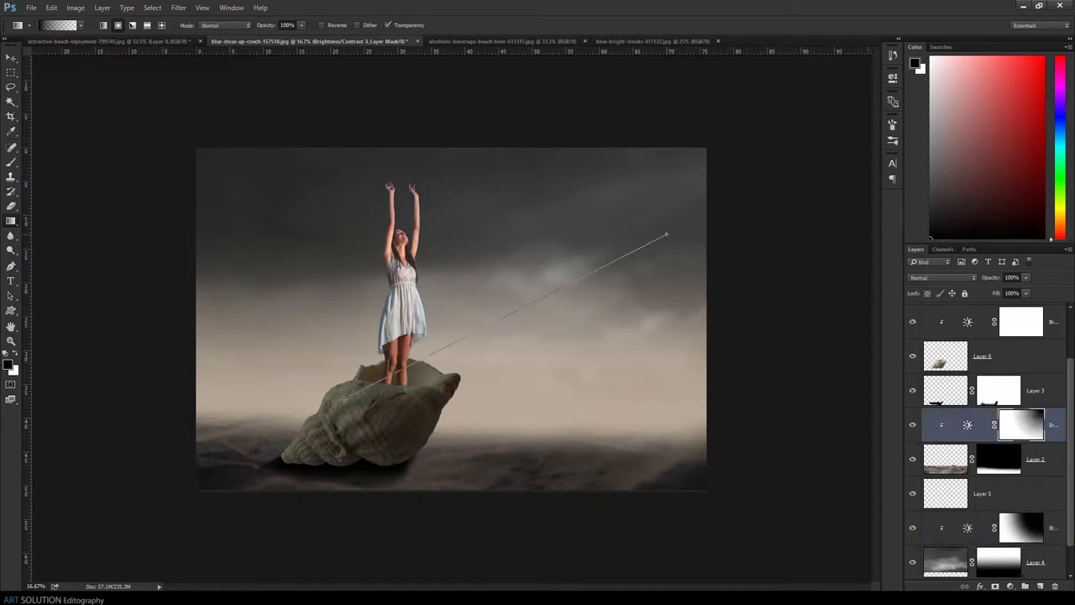
pyautogui.moveTo(693, 261); pyautogui.dragTo(405, 398)
pyautogui.click(1021, 322)
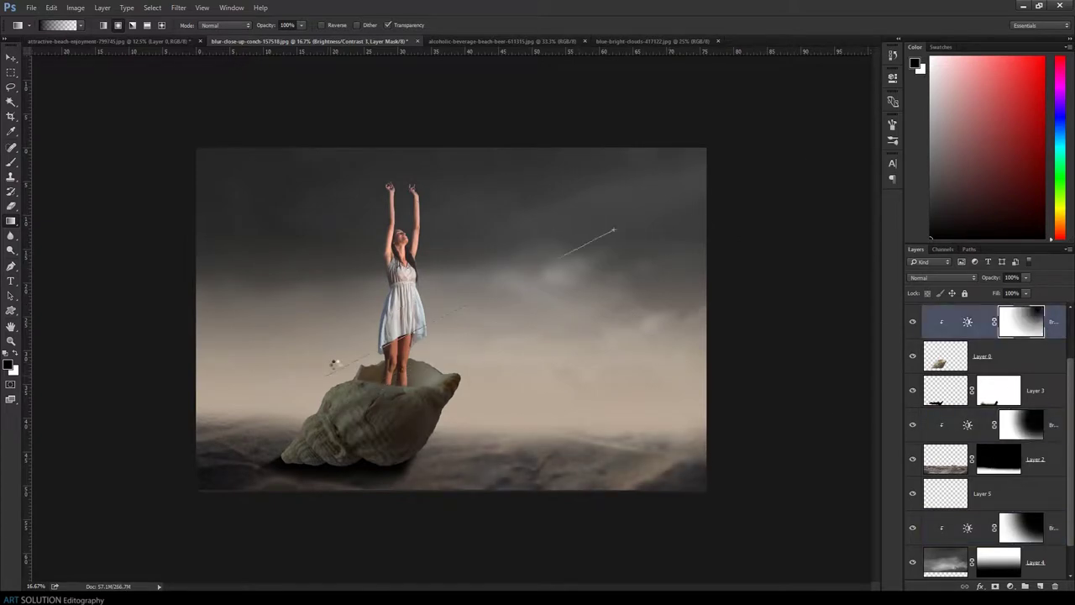
pyautogui.moveTo(333, 363); pyautogui.dragTo(335, 363)
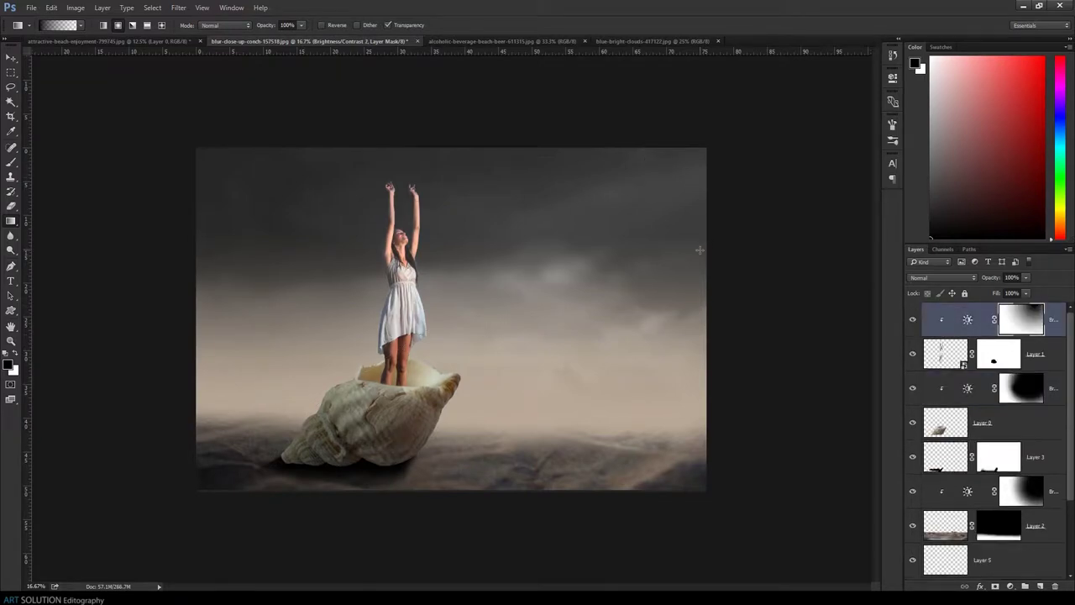
pyautogui.scroll(-3, 1046, 372)
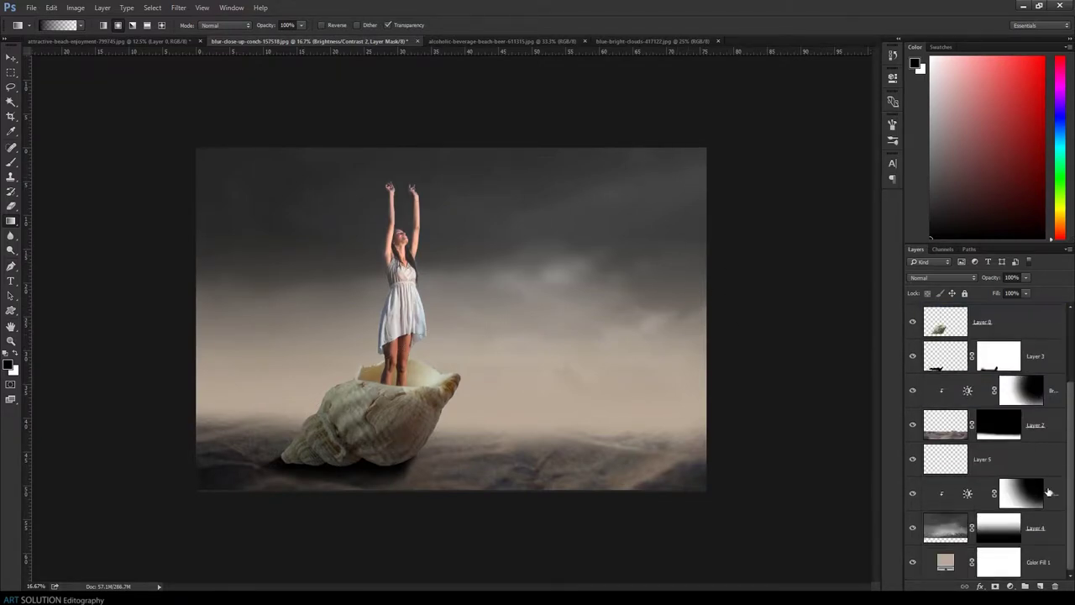
# - Paint an orange radial glow on a new layer in the sky and enlarge it with Free Transform
pyautogui.click(1000, 471)
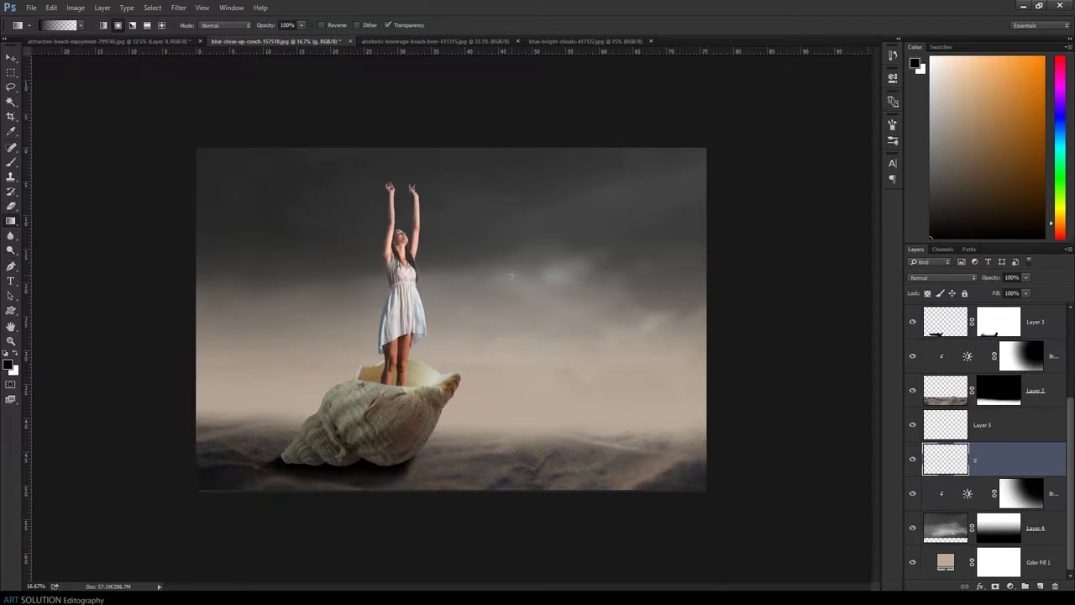
pyautogui.moveTo(559, 218); pyautogui.dragTo(475, 184)
pyautogui.click(51, 8)
pyautogui.click(79, 228)
pyautogui.moveTo(708, 148); pyautogui.dragTo(874, 16)
pyautogui.moveTo(536, 393); pyautogui.dragTo(541, 370)
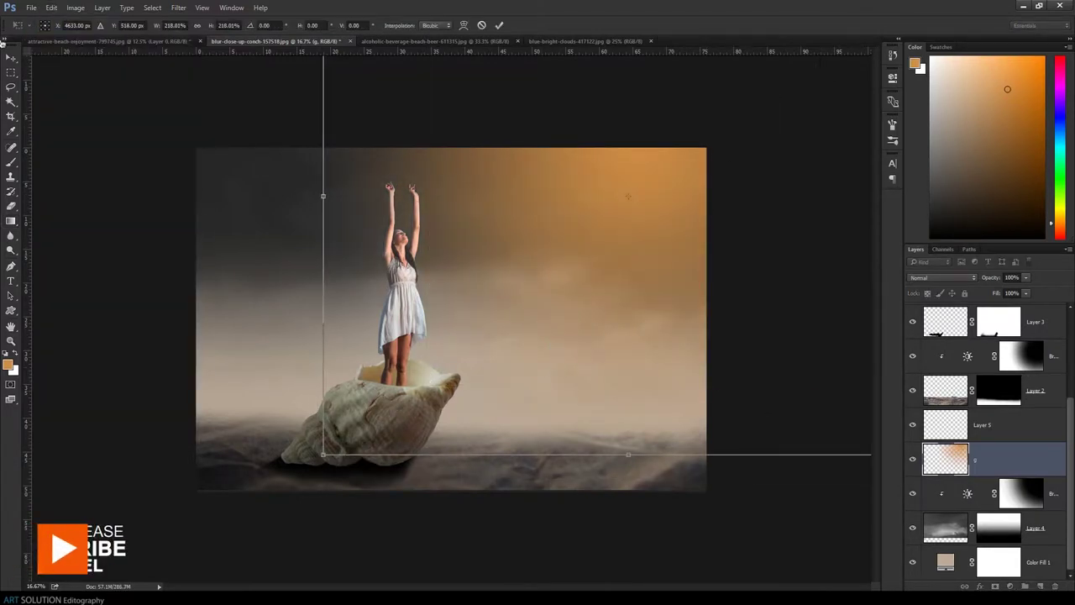
pyautogui.moveTo(628, 196)
pyautogui.mouseDown()
pyautogui.moveTo(661, 358)
pyautogui.moveTo(605, 401)
pyautogui.mouseUp()
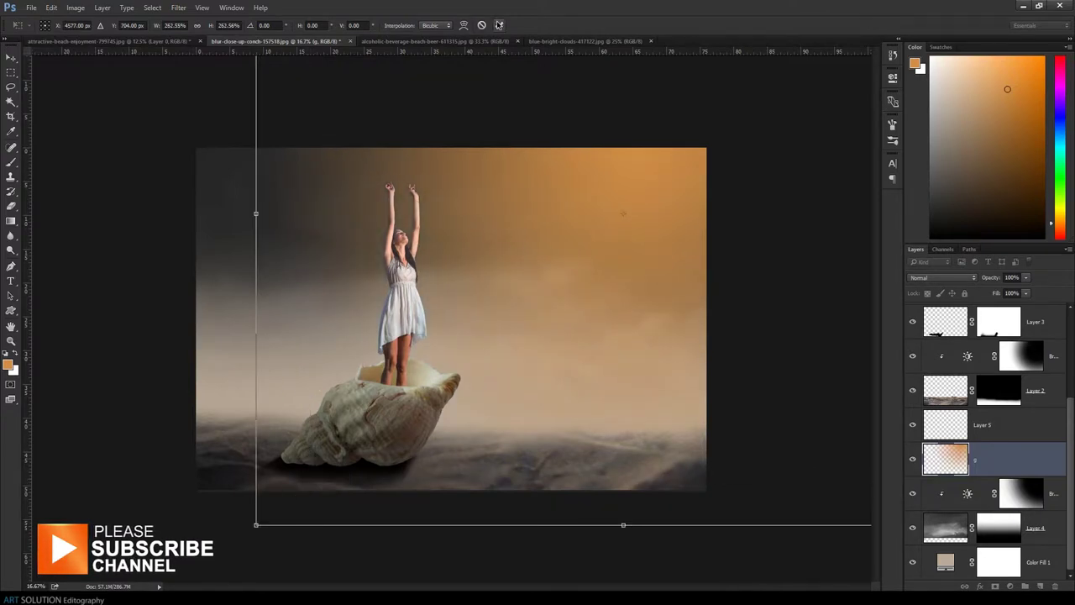
pyautogui.press('Return')
# - Set the orange glow layer to Screen blend mode at 67% opacity
pyautogui.press('g')
pyautogui.click(941, 277)
pyautogui.click(928, 408)
pyautogui.press('Up')
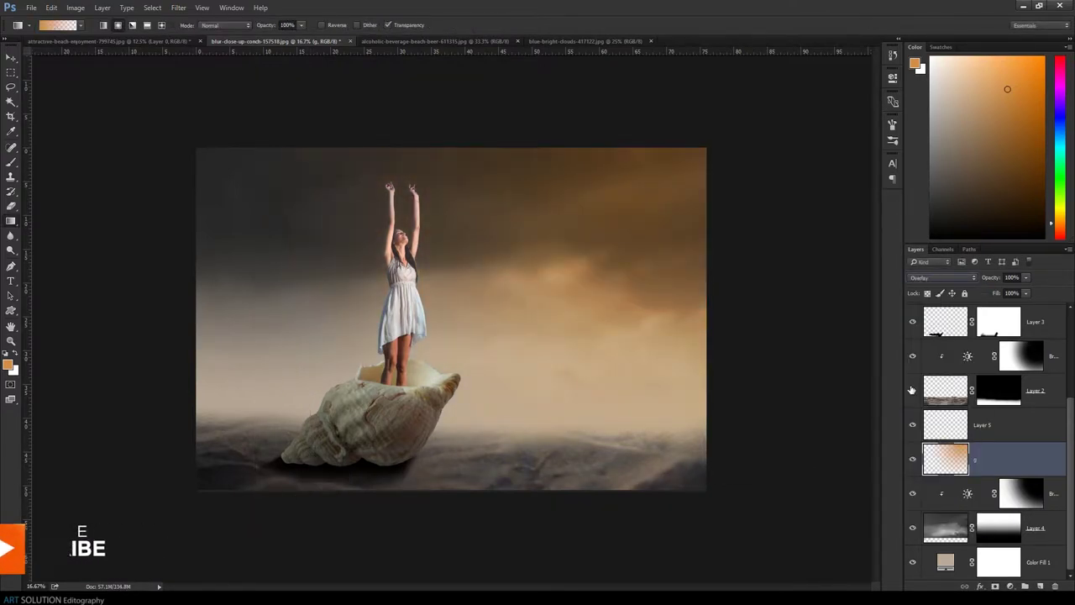
pyautogui.press('Up')
pyautogui.click(941, 277)
pyautogui.click(946, 368)
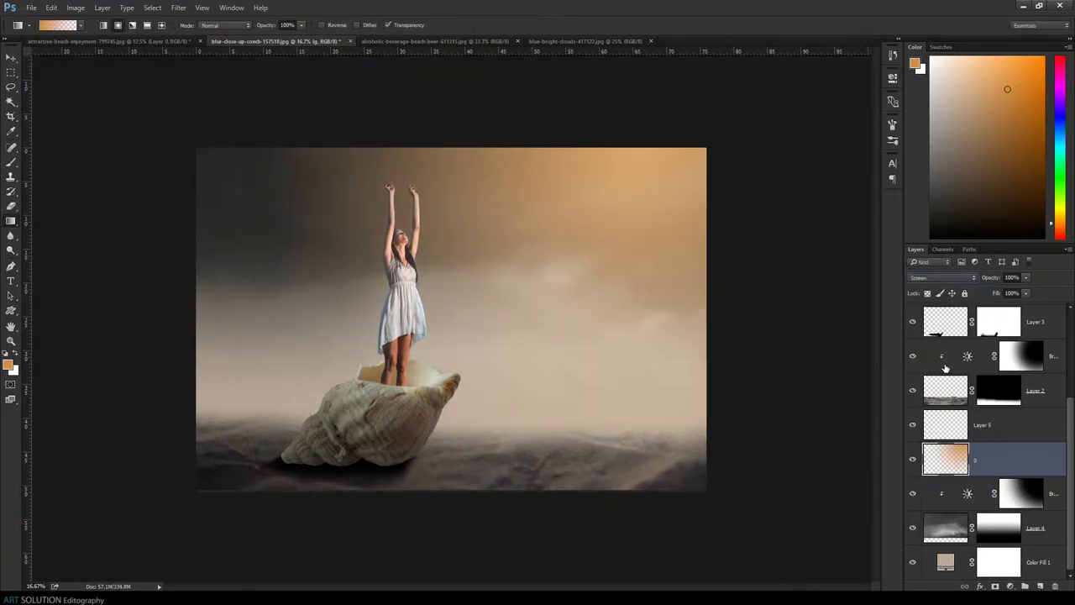
pyautogui.moveTo(991, 278); pyautogui.dragTo(974, 281)
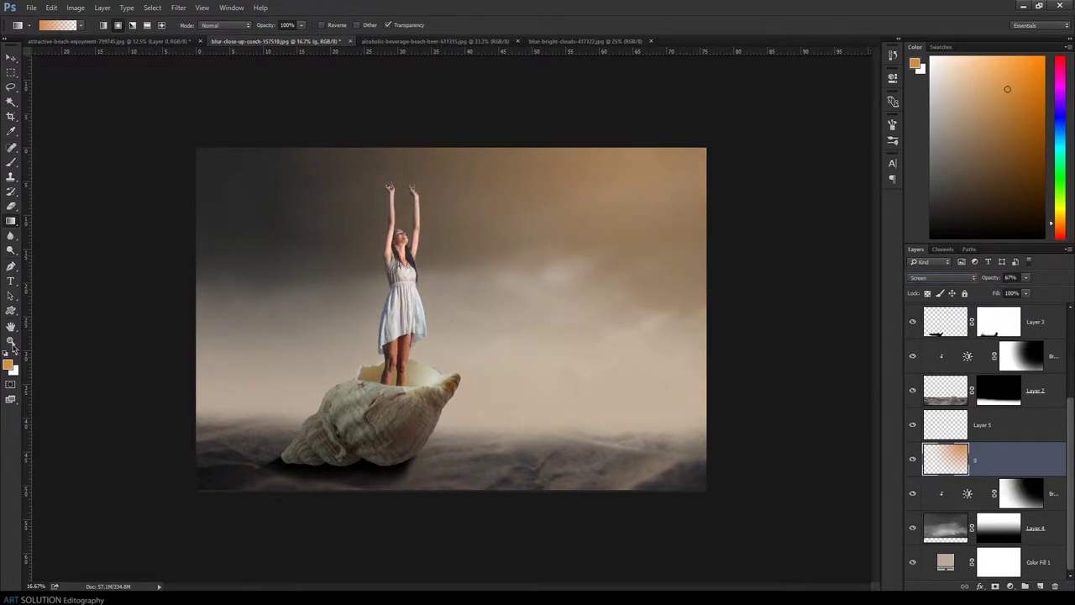
# - Add empty Layer 6 above the glow and choose a light peach foreground colour
pyautogui.hotkey('ctrl', 'shift', 'alt', 'n')
pyautogui.click(9, 363)
pyautogui.click(773, 144)
pyautogui.click(992, 108)
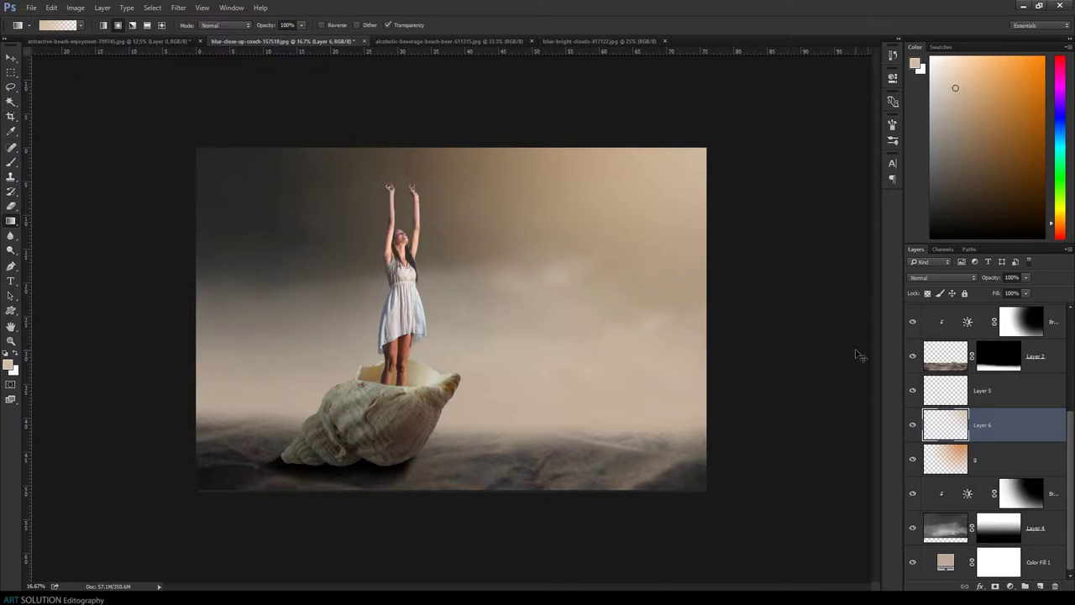
# - Create a new Layer 7 above shell Layer 0 and clip it to the shell
pyautogui.hotkey('ctrl', '+')
pyautogui.hotkey('ctrl', '+')
pyautogui.scroll(-5, 703, 410)
pyautogui.scroll(3, 1019, 360)
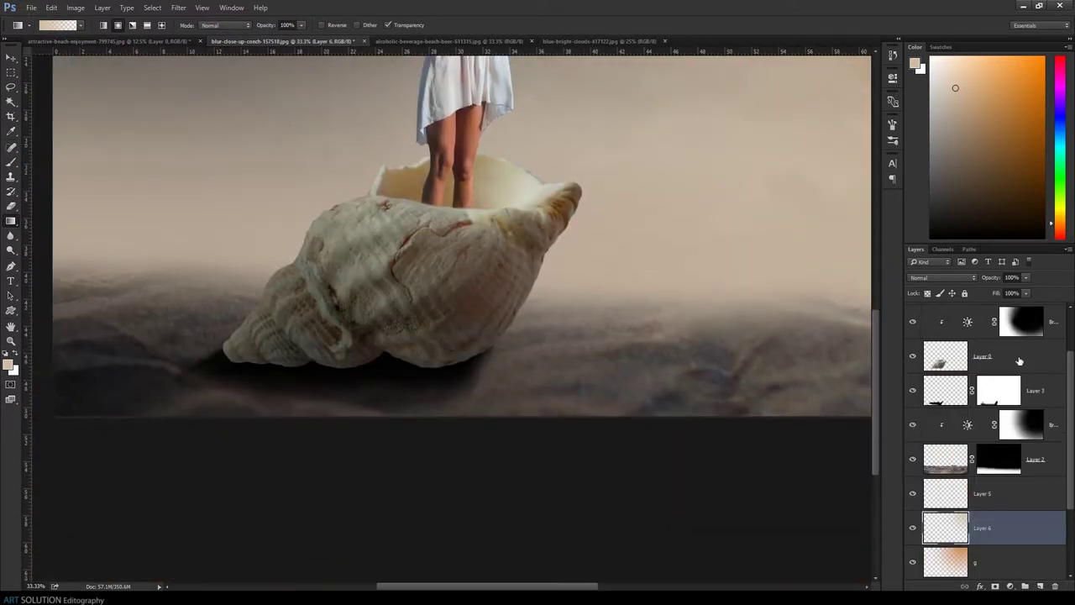
pyautogui.click(1019, 360)
pyautogui.hotkey('ctrl', 'shift', 'alt', 'n')
pyautogui.hotkey('ctrl', 'alt', 'g')
# - Fill Layer 7 with 50% grey and set its blend mode to Overlay
pyautogui.click(52, 7)
pyautogui.click(67, 164)
pyautogui.click(391, 113)
pyautogui.click(392, 196)
pyautogui.click(453, 112)
pyautogui.click(941, 278)
pyautogui.click(918, 405)
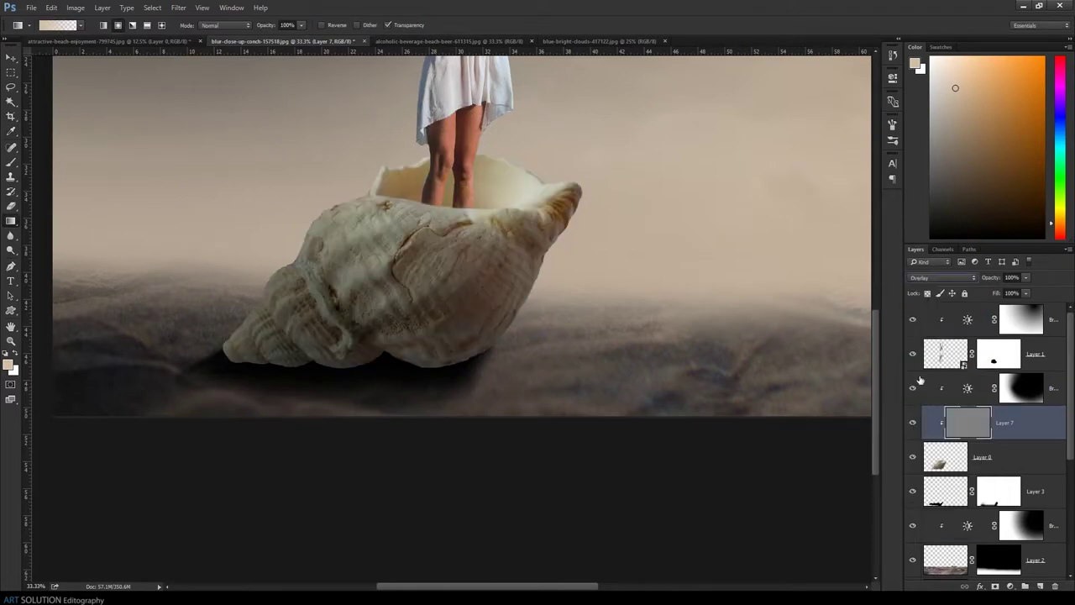
# - Dodge the shell's right lip, inner rim, top edge and right flank to brighten them
pyautogui.hotkey('ctrl', '+')
pyautogui.moveTo(315, 180); pyautogui.dragTo(414, 347)
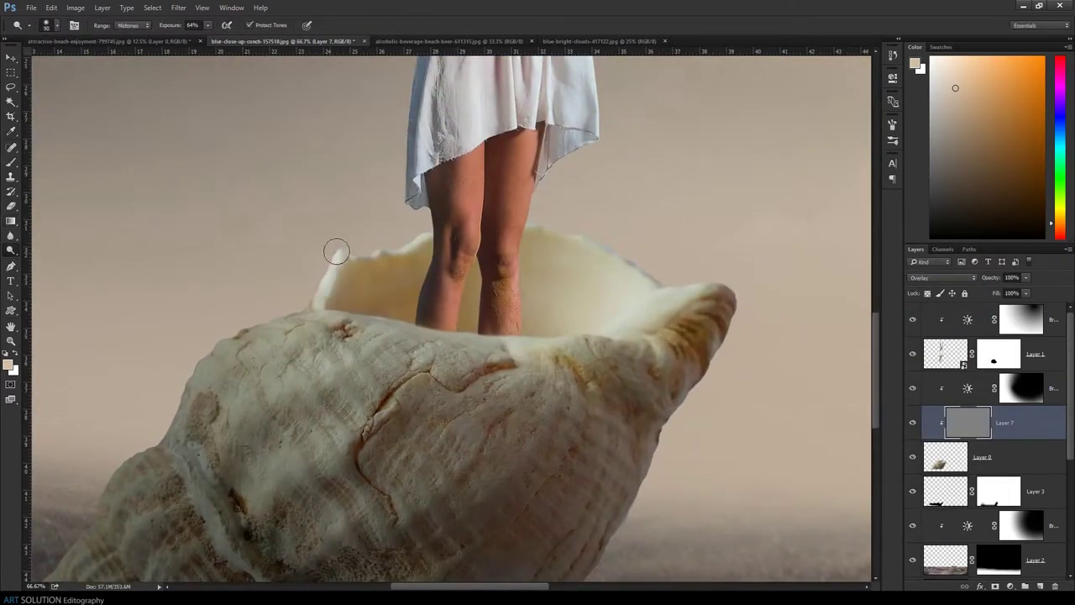
pyautogui.moveTo(737, 289); pyautogui.dragTo(495, 357)
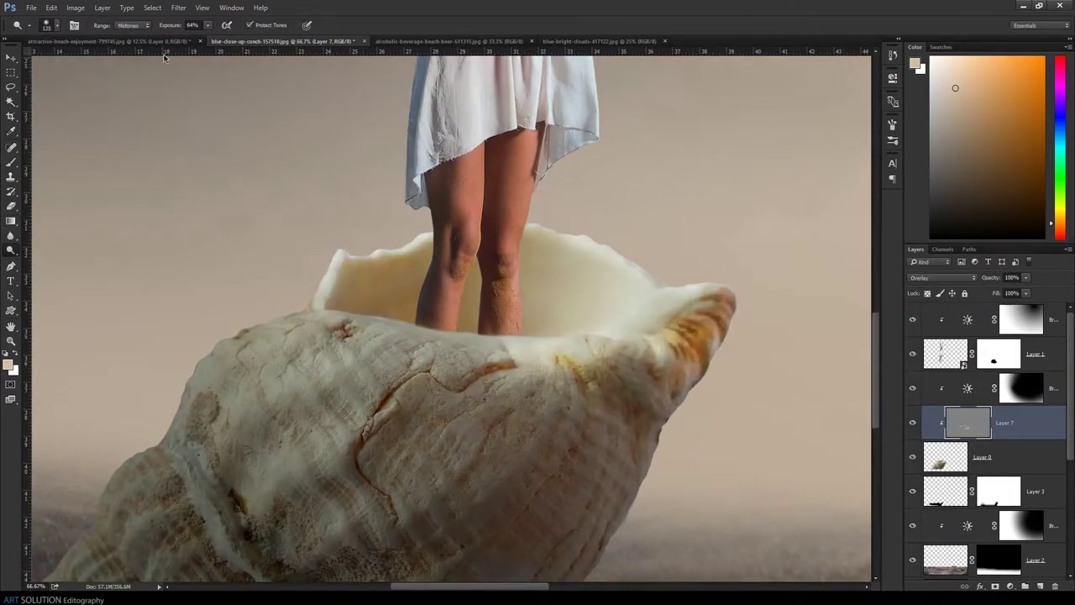
pyautogui.moveTo(359, 325); pyautogui.dragTo(210, 352)
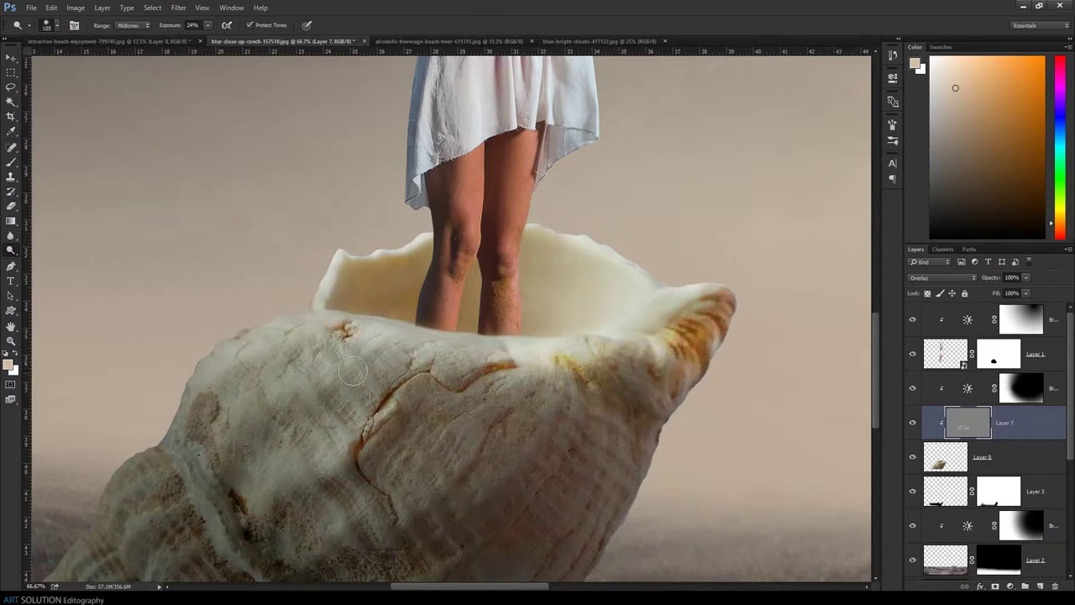
pyautogui.moveTo(746, 356); pyautogui.dragTo(641, 217)
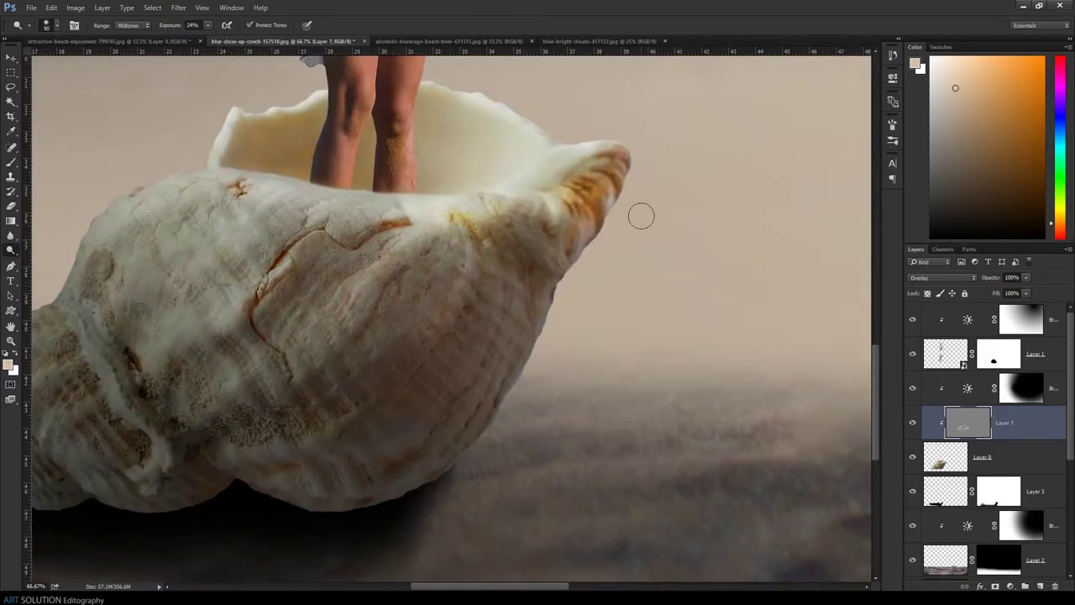
pyautogui.moveTo(543, 273)
pyautogui.mouseDown()
pyautogui.moveTo(566, 288)
pyautogui.moveTo(524, 332)
pyautogui.mouseUp()
pyautogui.hotkey('ctrl', '-')
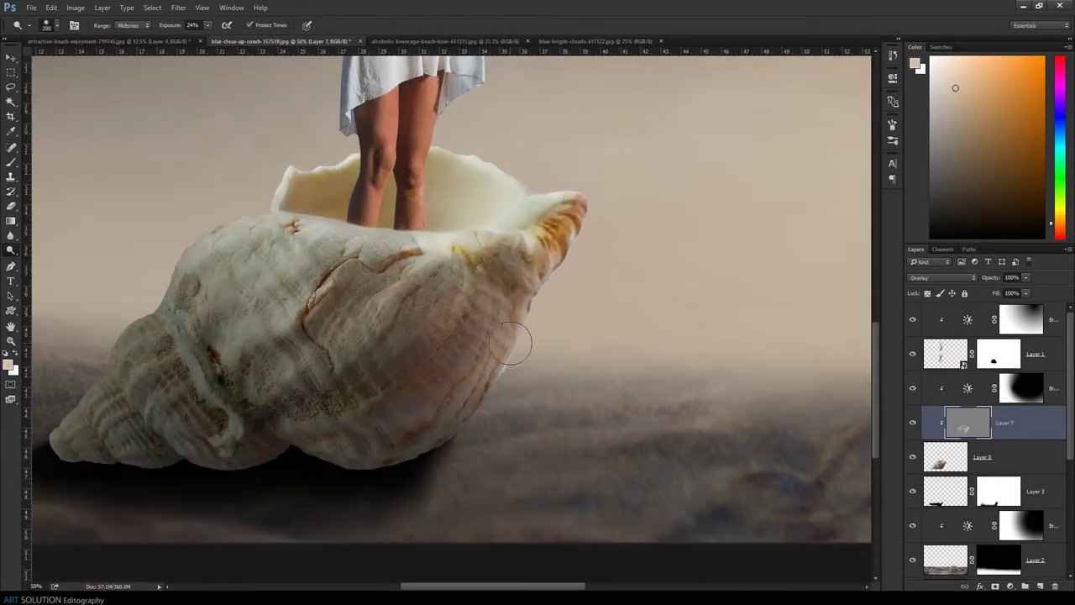
# - Add an empty Layer 8 above Layer 7 for painting
pyautogui.click(1041, 586)
pyautogui.rightClick(12, 161)
pyautogui.click(76, 160)
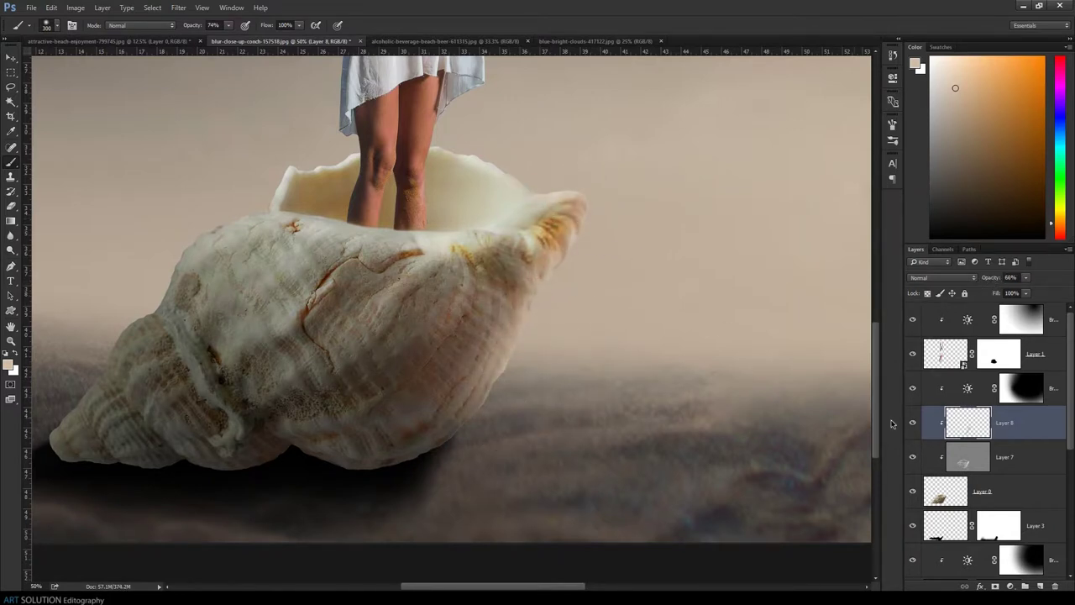
# - Burn the shadow under the shell's tip and bottom on grey Overlay Layer 7
pyautogui.click(966, 458)
pyautogui.click(10, 249)
pyautogui.scroll(-2, 139, 396)
pyautogui.hscroll(-2, 139, 396)
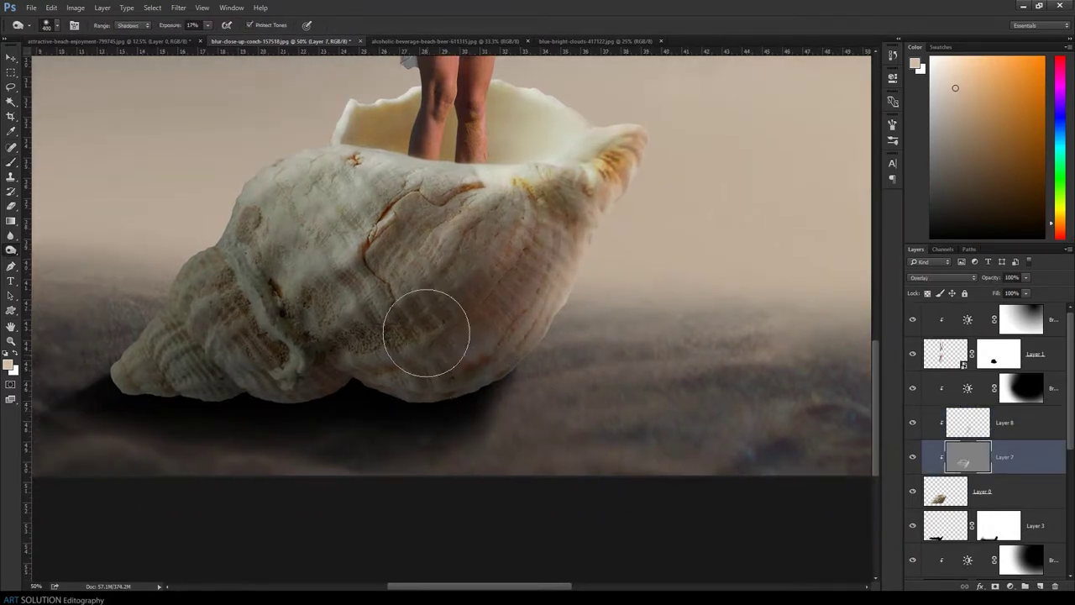
pyautogui.moveTo(121, 382); pyautogui.dragTo(135, 413)
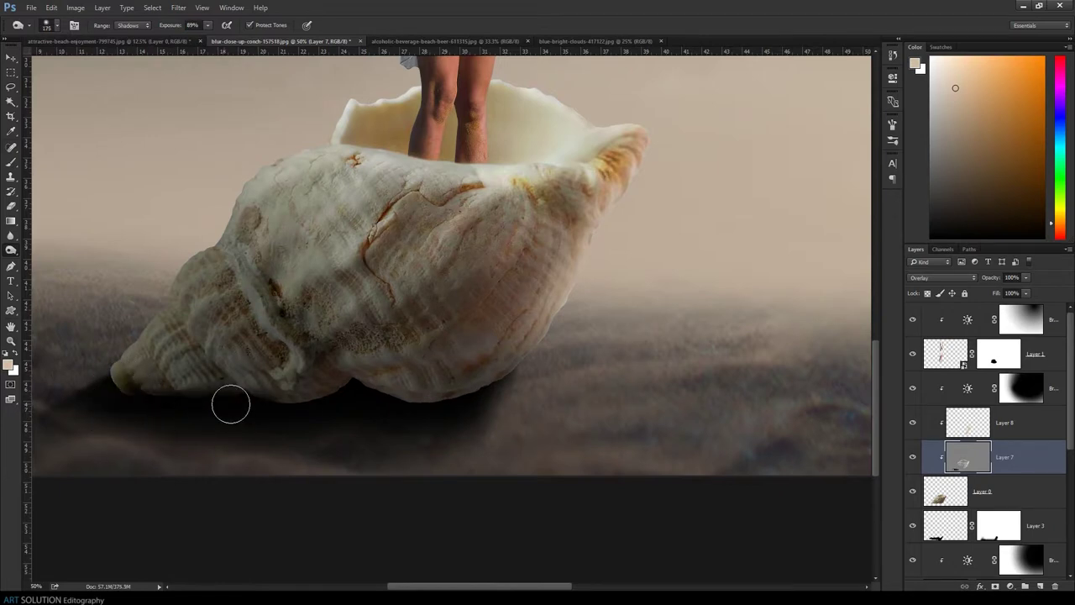
pyautogui.moveTo(216, 406); pyautogui.dragTo(338, 389)
pyautogui.moveTo(432, 412)
pyautogui.mouseDown()
pyautogui.moveTo(337, 410)
pyautogui.moveTo(314, 392)
pyautogui.moveTo(188, 391)
pyautogui.moveTo(155, 404)
pyautogui.mouseUp()
pyautogui.press(']')
pyautogui.press(']')
pyautogui.press(']')
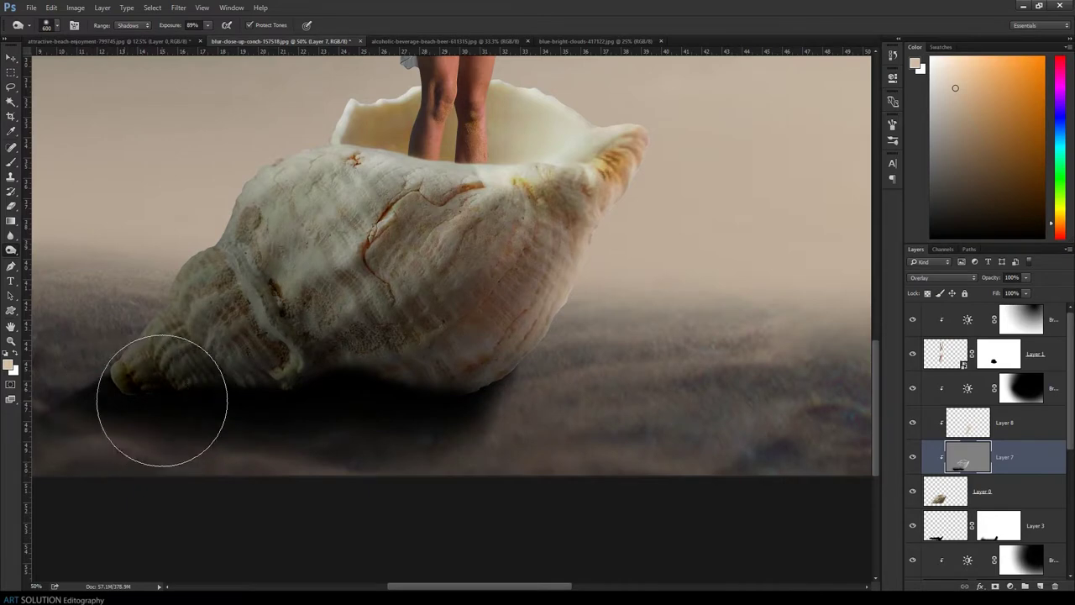
# - Paint a black shadow at the shell's left tip on Layer 8
pyautogui.hotkey('alt', ']')
pyautogui.click(9, 363)
pyautogui.click(992, 109)
pyautogui.press('b')
pyautogui.press(']')
pyautogui.press(']')
pyautogui.press(']')
pyautogui.moveTo(151, 396); pyautogui.dragTo(120, 420)
# - Zoom out to view the whole composition at 25% and select shadow Layer 3
pyautogui.hotkey('ctrl', '-')
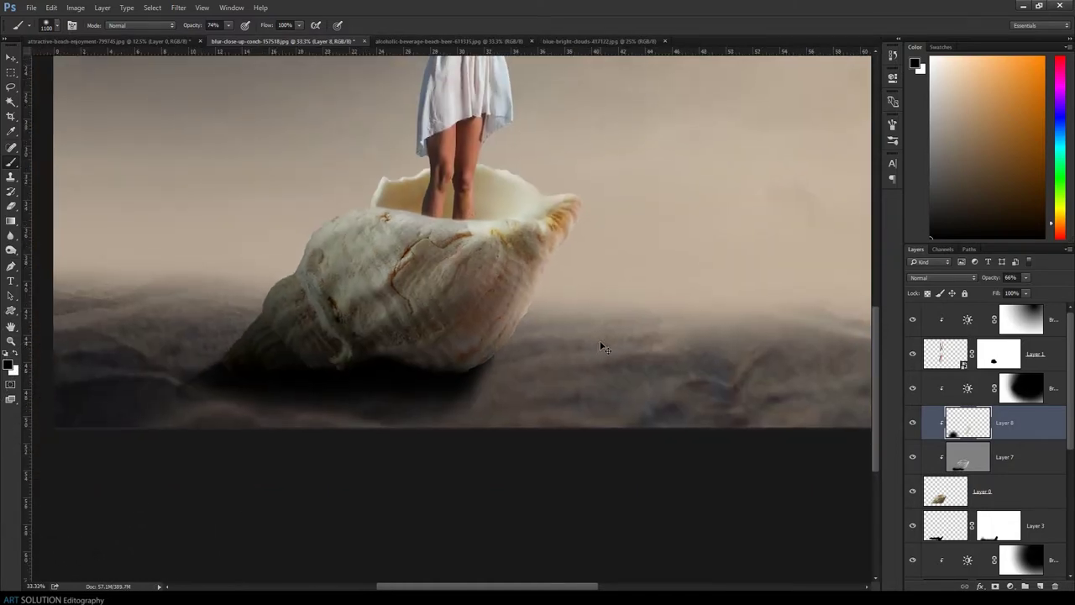
pyautogui.hotkey('ctrl', '-')
pyautogui.hotkey('ctrl', '-')
pyautogui.hotkey('ctrl', '+')
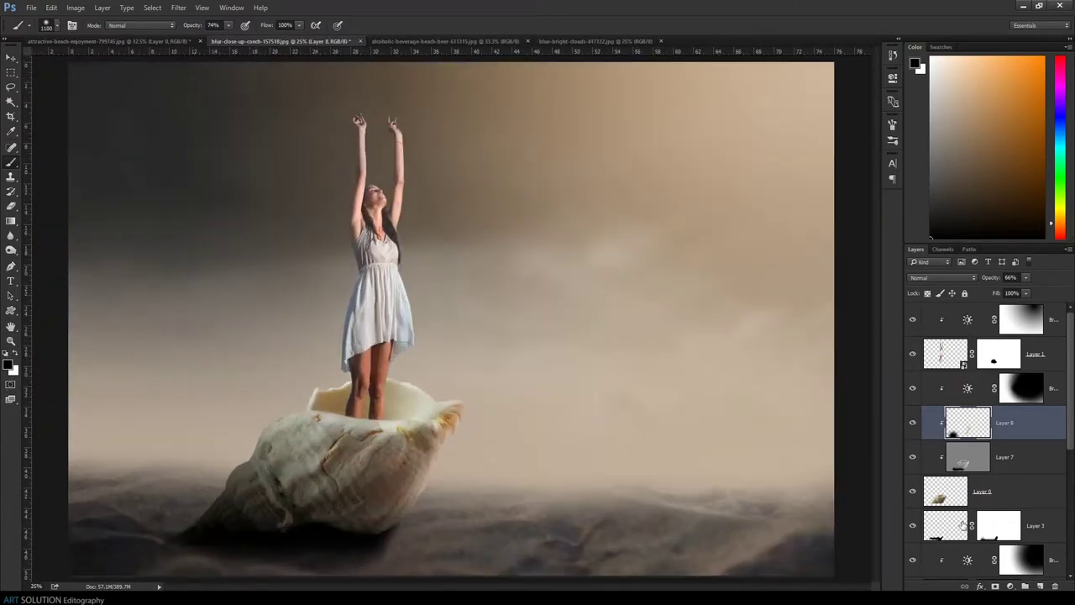
pyautogui.click(963, 525)
# - Duplicate Layer 3 and lower the copy's opacity
pyautogui.rightClick(963, 525)
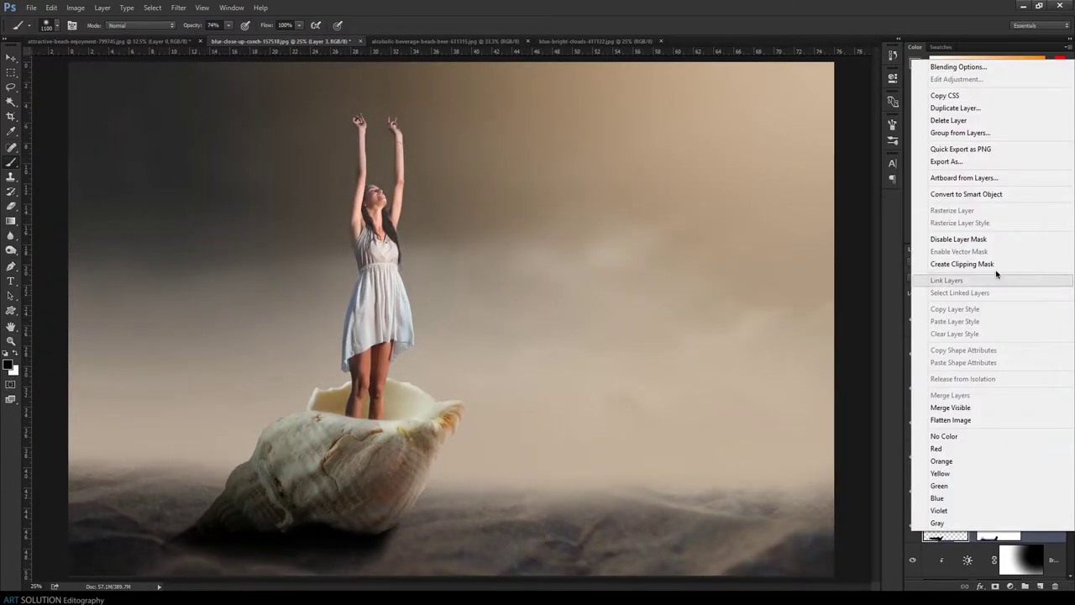
pyautogui.click(988, 108)
pyautogui.press('Return')
pyautogui.moveTo(992, 277); pyautogui.dragTo(855, 305)
# - Paint the Layer 3 copy's mask to darken shadow along the shell's lower edge and left tip
pyautogui.click(998, 356)
pyautogui.scroll(1, 413, 342)
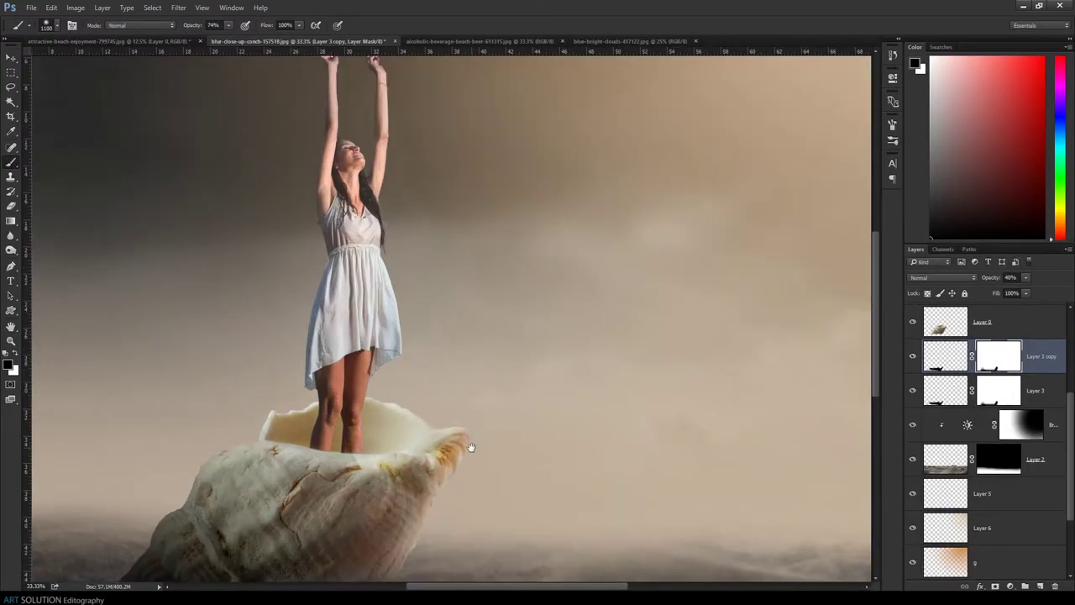
pyautogui.scroll(-3, 480, 480)
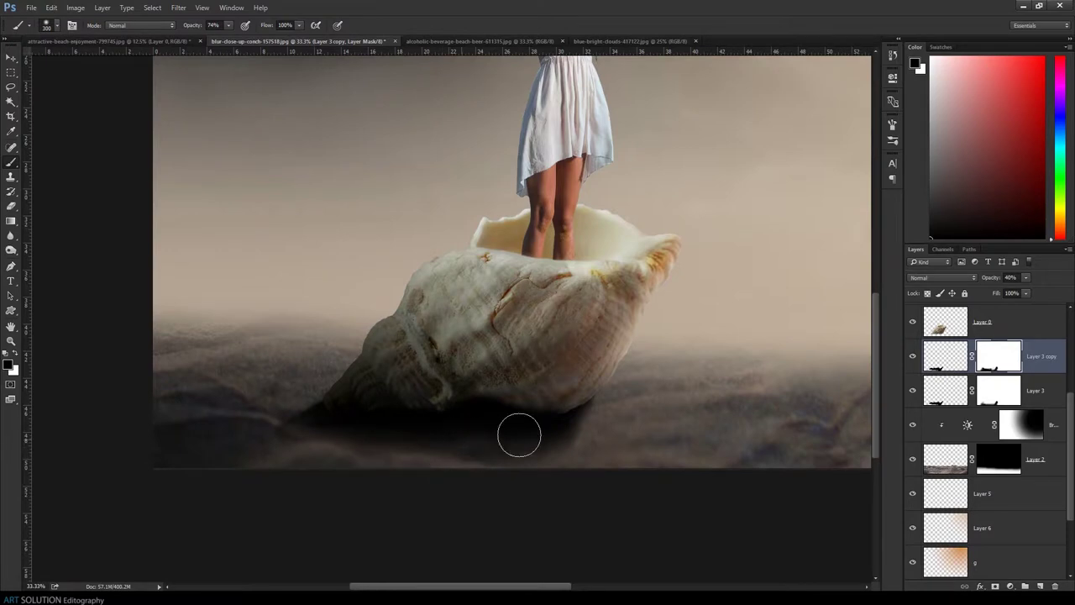
pyautogui.click(915, 392)
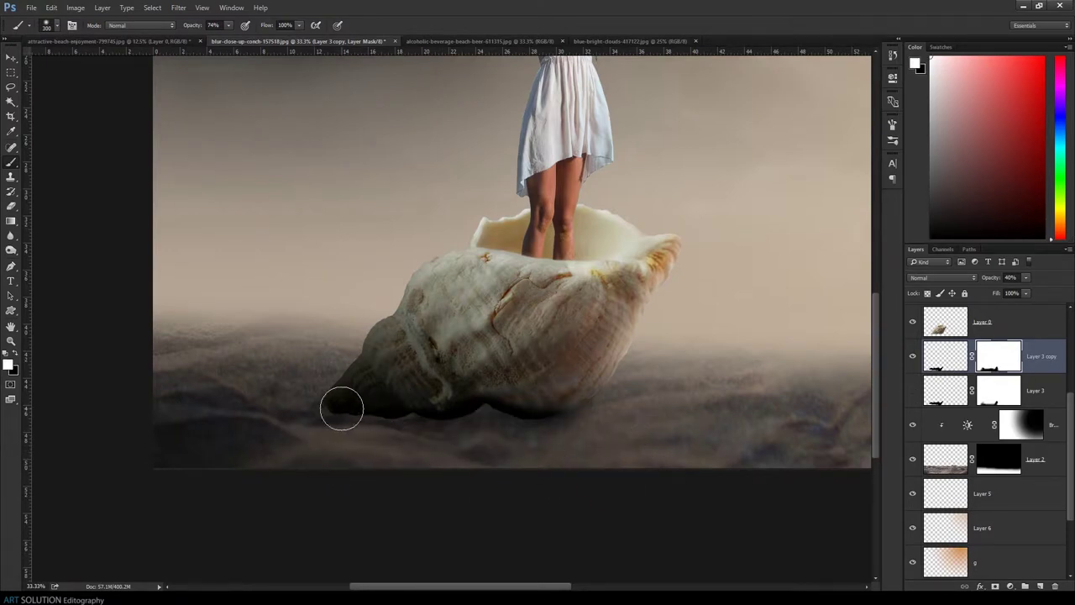
pyautogui.moveTo(341, 410); pyautogui.dragTo(476, 401)
pyautogui.moveTo(319, 412); pyautogui.dragTo(516, 408)
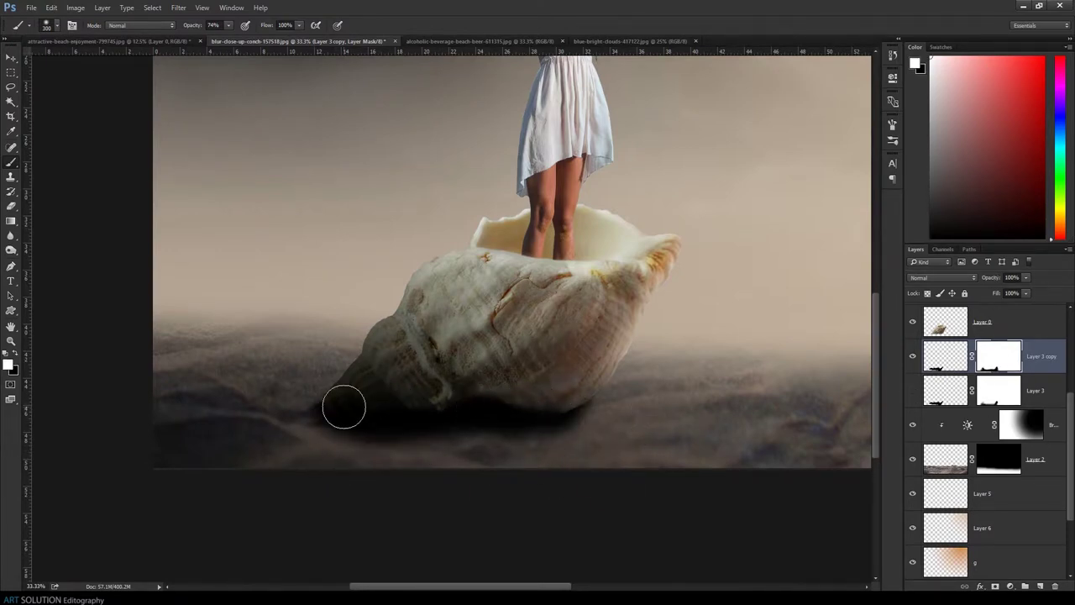
pyautogui.moveTo(302, 442); pyautogui.dragTo(338, 456)
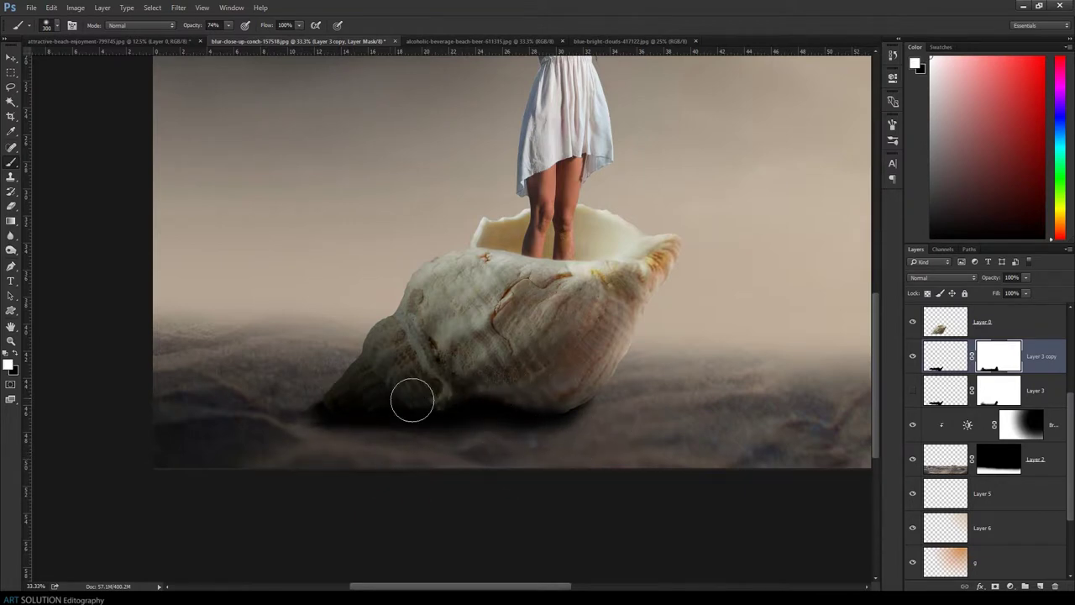
# - Mask Layer 7 with a black brush at 7% to tone down the shell's dodged highlights
pyautogui.click(999, 390)
pyautogui.click(912, 390)
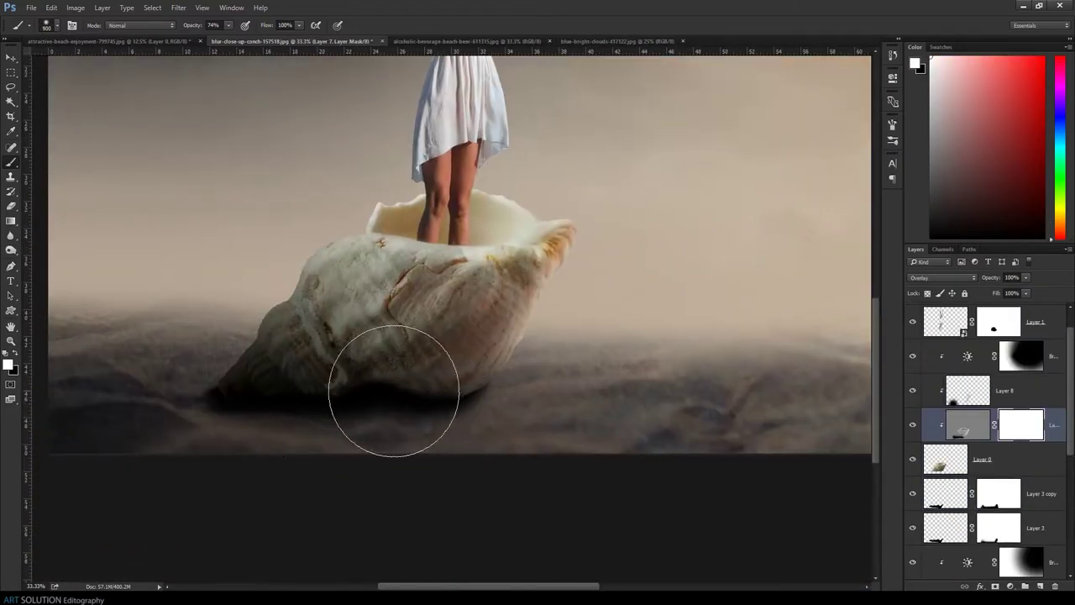
pyautogui.press('x')
pyautogui.moveTo(439, 408); pyautogui.dragTo(403, 401)
pyautogui.moveTo(191, 25); pyautogui.dragTo(185, 25)
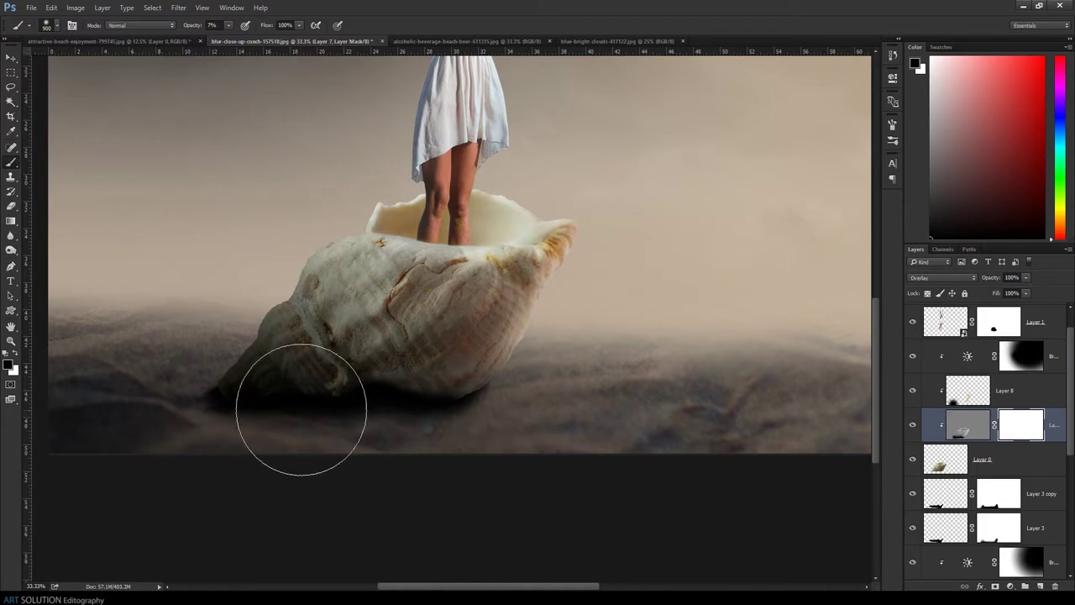
pyautogui.moveTo(353, 344); pyautogui.dragTo(233, 359)
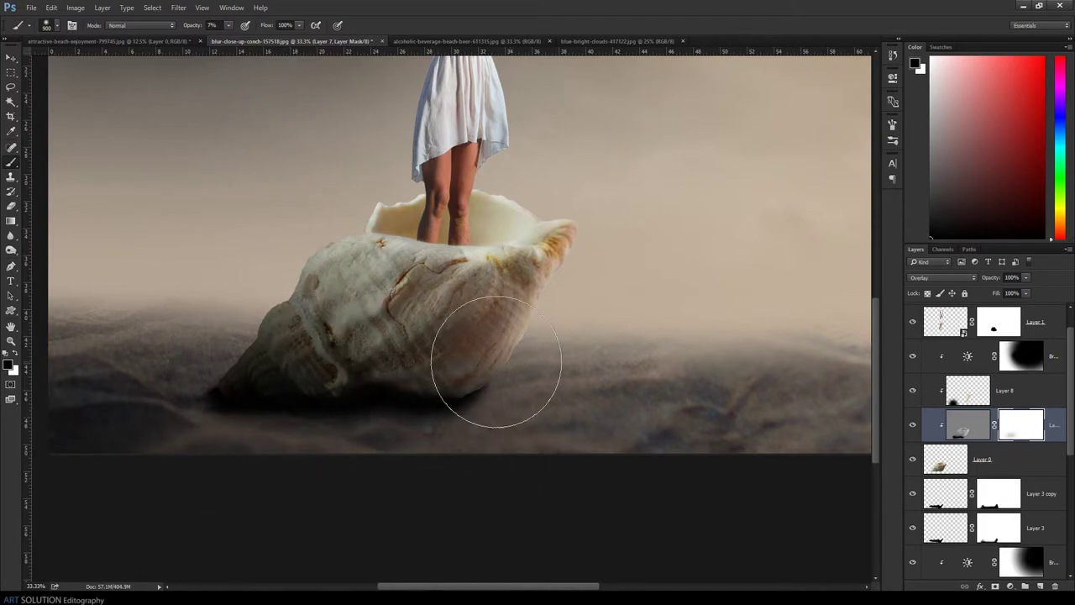
pyautogui.moveTo(296, 340); pyautogui.dragTo(392, 325)
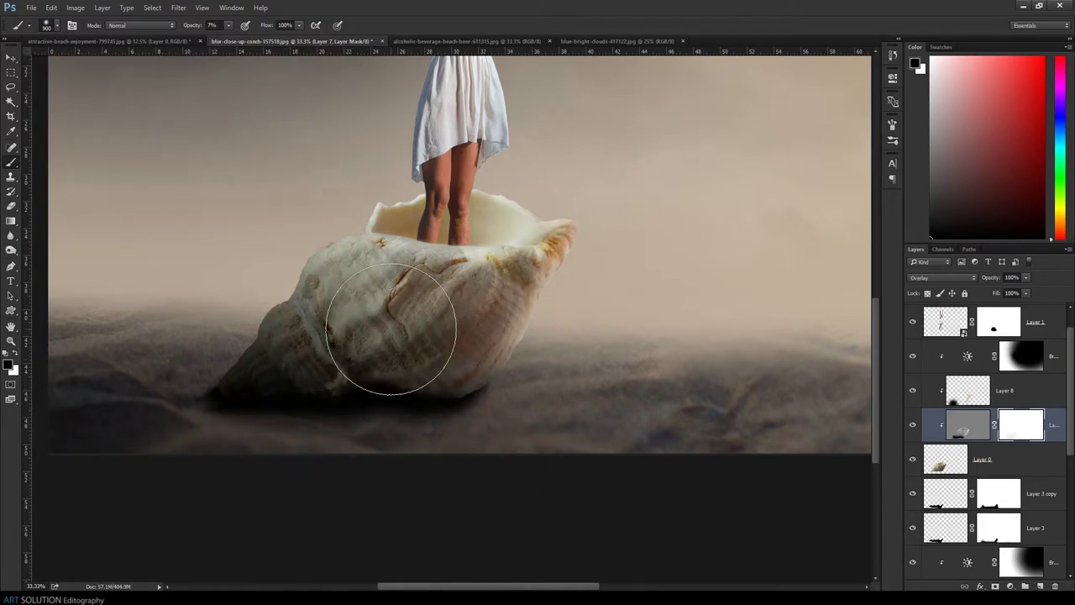
# - Set Layer 3 copy to 85% opacity and view the whole composition
pyautogui.click(965, 499)
pyautogui.hotkey('ctrl', '-')
pyautogui.hotkey('ctrl', '-')
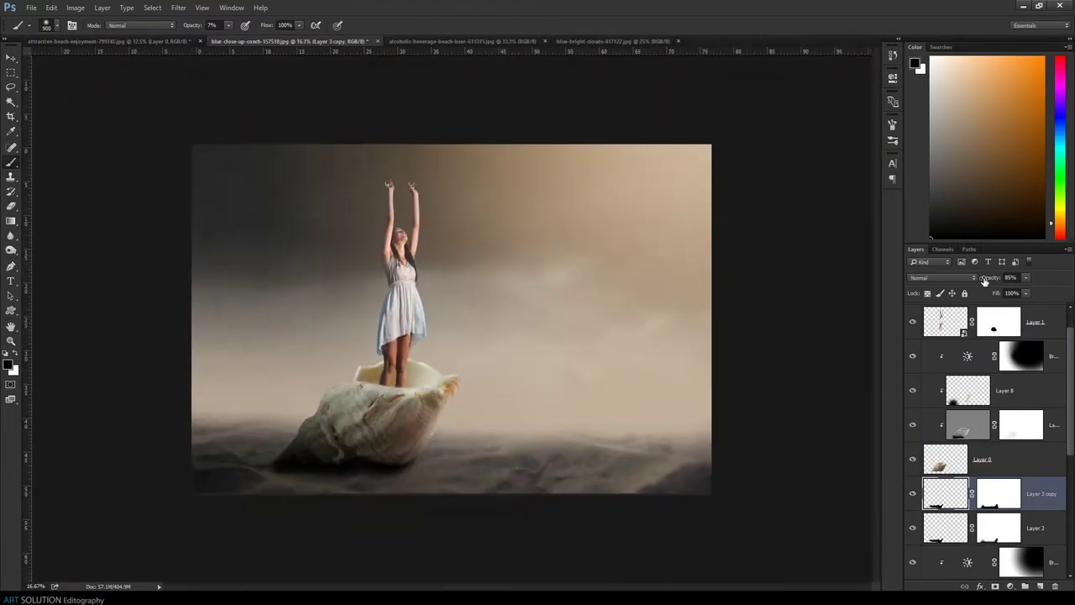
pyautogui.hotkey('ctrl', '+')
pyautogui.click(950, 459)
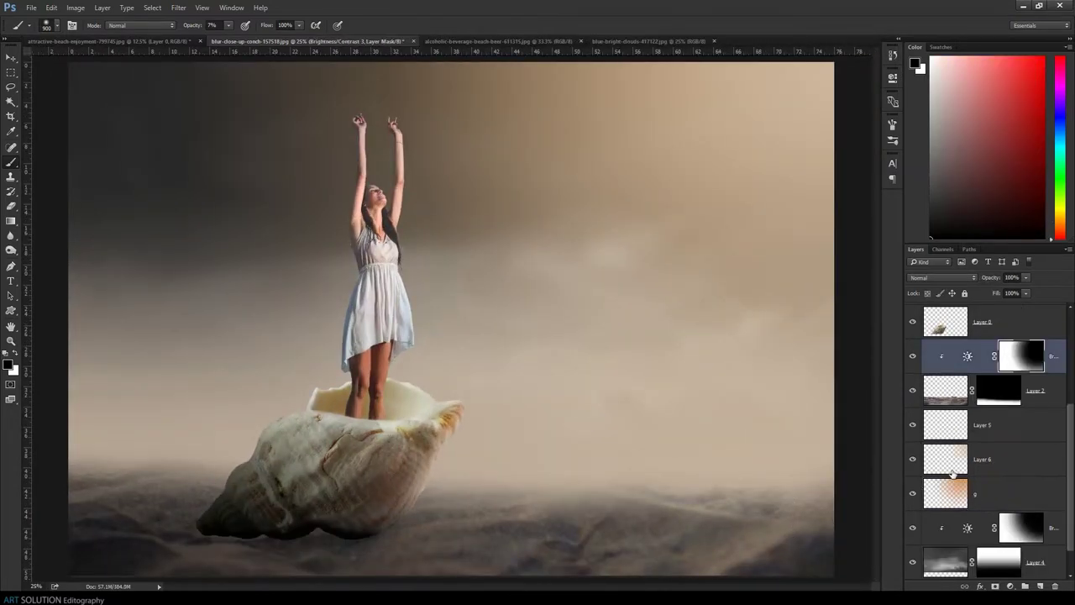
# - Mask shell Layer 0, painting black with a soft brush at 23% over its shadowed base
pyautogui.click(995, 586)
pyautogui.hotkey('ctrl', '+')
pyautogui.hotkey('ctrl', '+')
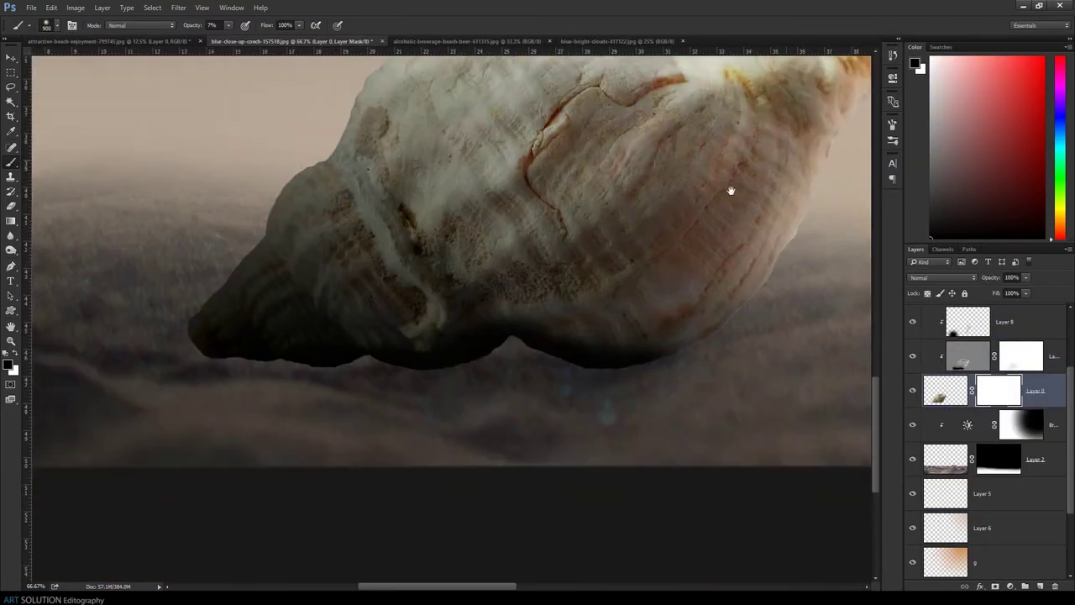
pyautogui.press('[')
pyautogui.press('[')
pyautogui.press('[')
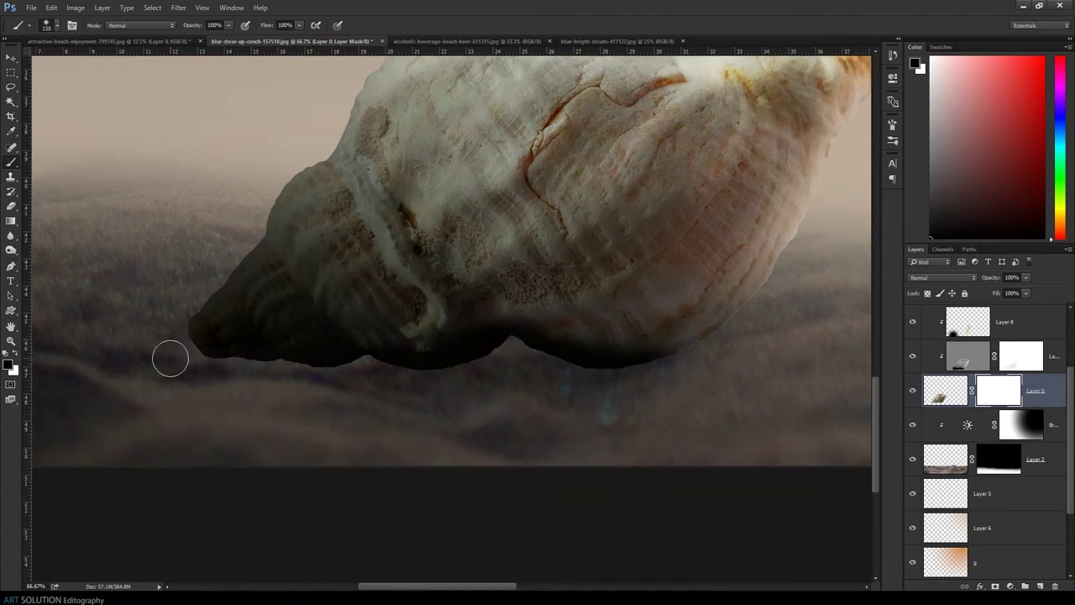
pyautogui.moveTo(170, 359); pyautogui.dragTo(316, 370)
pyautogui.click(46, 24)
pyautogui.moveTo(795, 358)
pyautogui.mouseDown()
pyautogui.moveTo(739, 347)
pyautogui.moveTo(208, 361)
pyautogui.moveTo(734, 331)
pyautogui.mouseUp()
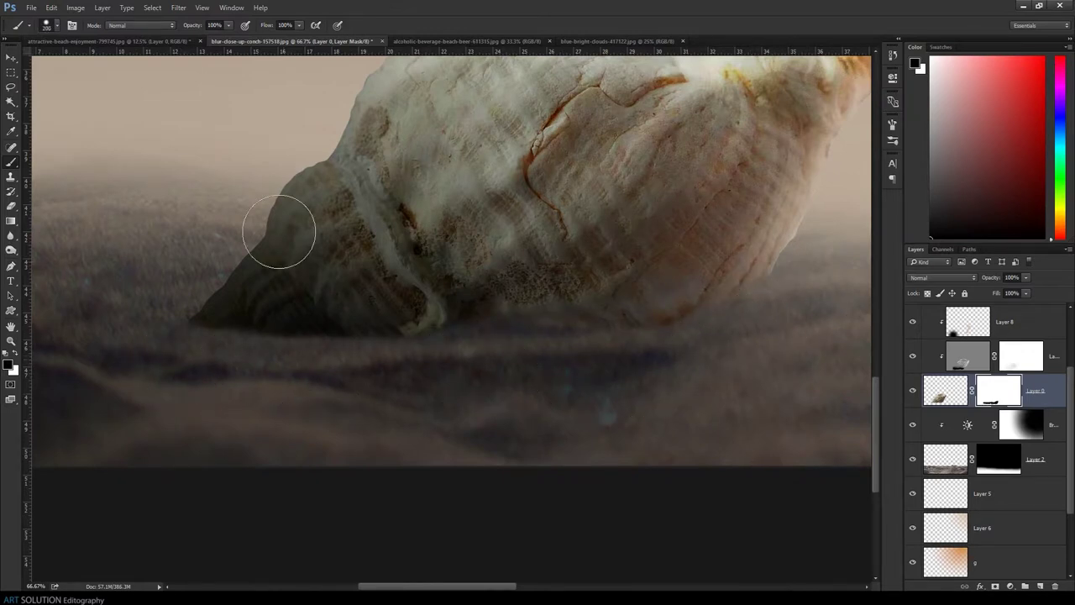
pyautogui.write('23')
pyautogui.press('Return')
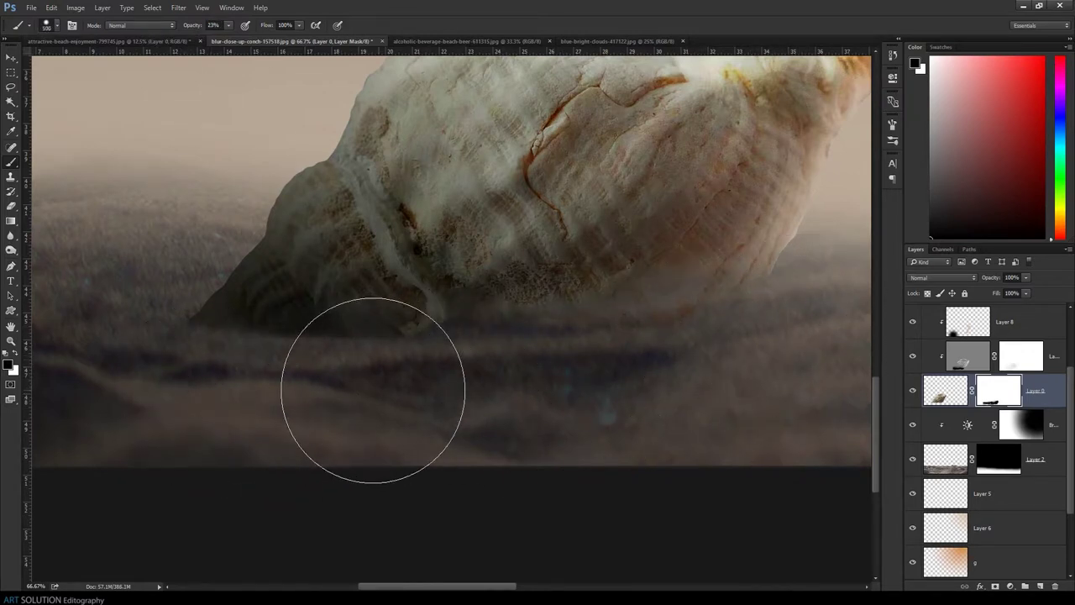
# - Zoom out to check the composition, then zoom to 100% on the woman's dress with a small brush
pyautogui.hotkey('ctrl', '-')
pyautogui.hotkey('ctrl', '-')
pyautogui.hotkey('ctrl', '-')
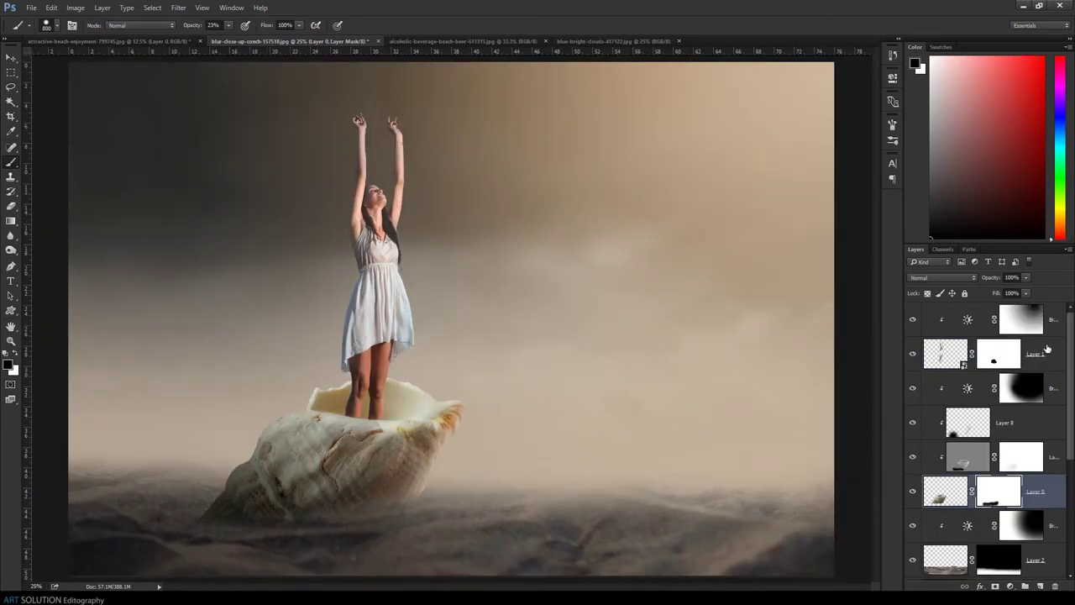
pyautogui.hotkey('ctrl', '+')
pyautogui.hotkey('ctrl', '+')
pyautogui.hotkey('ctrl', '+')
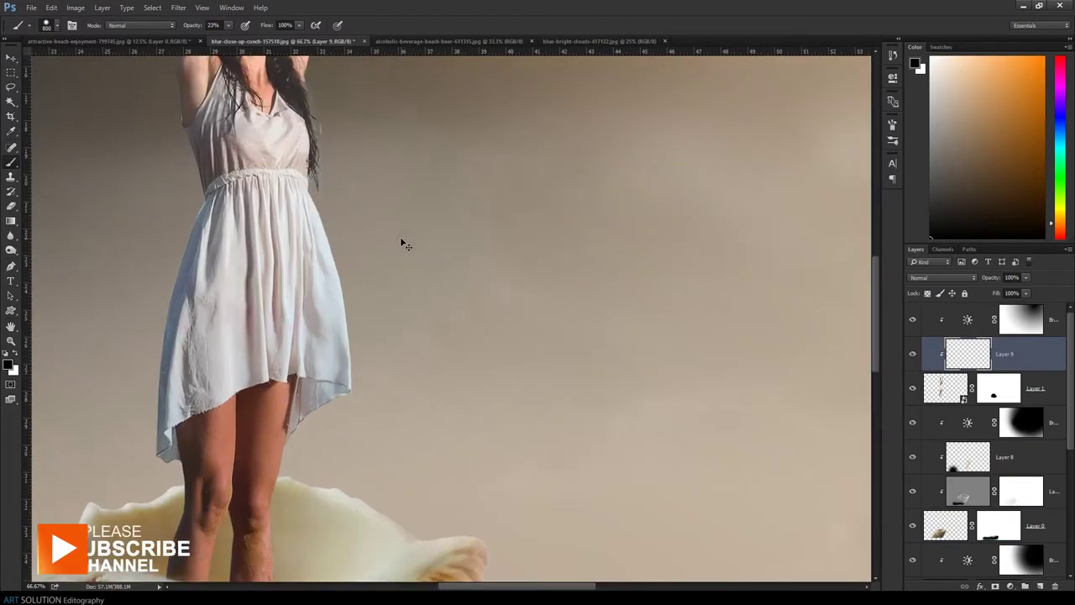
pyautogui.hotkey('ctrl', '+')
pyautogui.press('[')
pyautogui.press('[')
pyautogui.press('[')
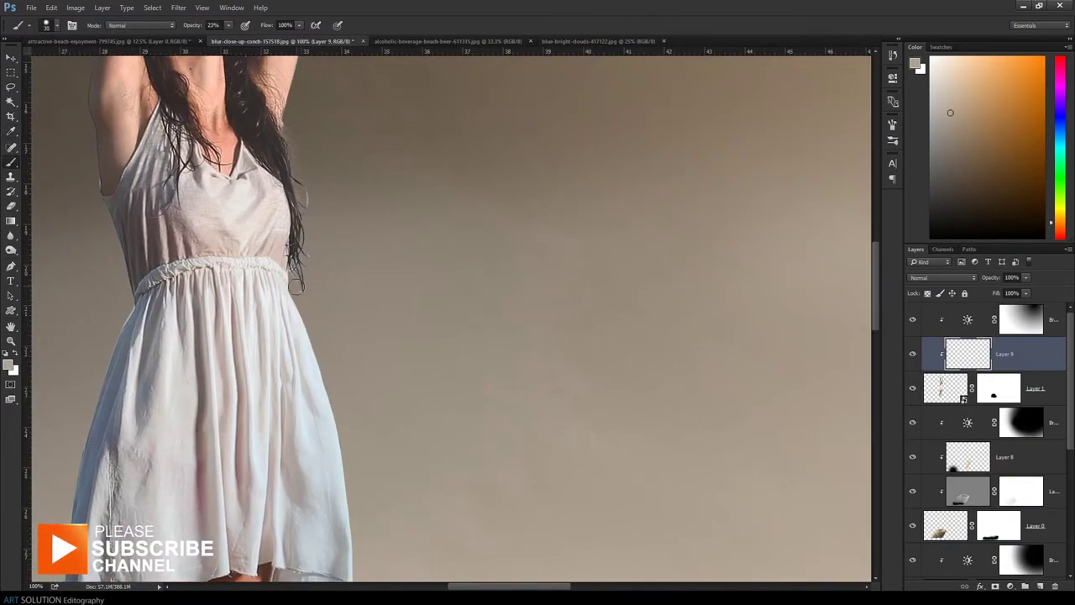
# - Paint a thin white highlight along the edge of the woman's right leg
pyautogui.press('x')
pyautogui.scroll(-5, 358, 481)
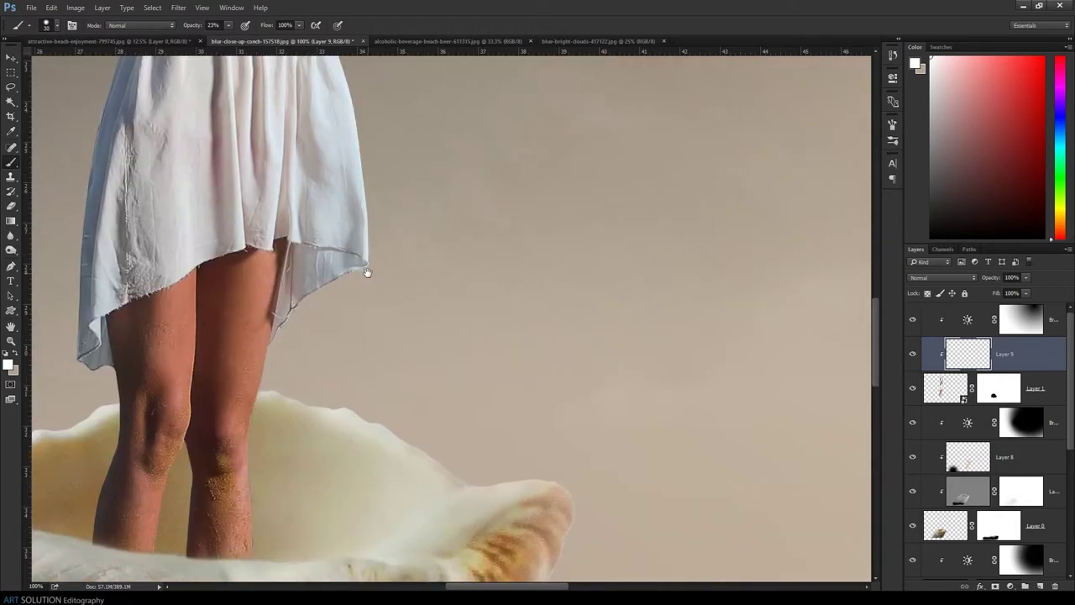
pyautogui.moveTo(251, 455); pyautogui.dragTo(249, 554)
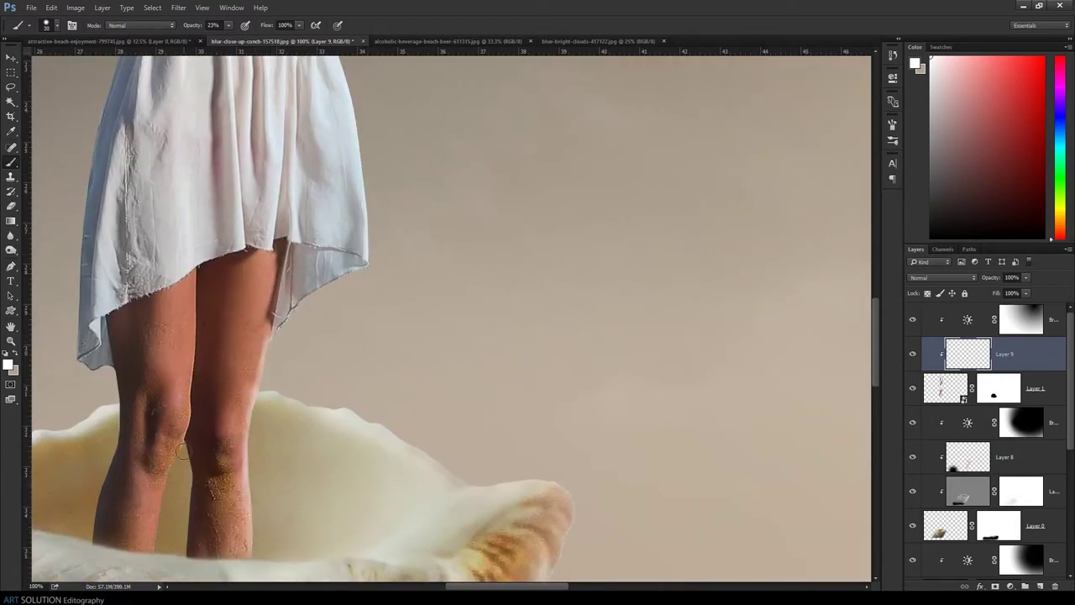
pyautogui.scroll(5, 173, 483)
pyautogui.scroll(4, 307, 425)
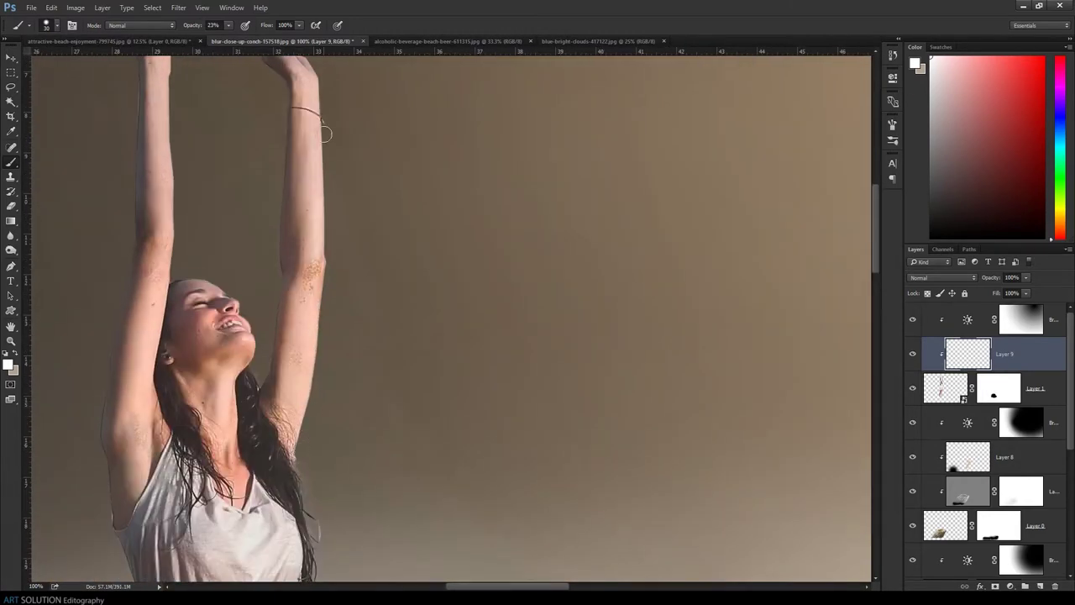
pyautogui.scroll(2, 323, 182)
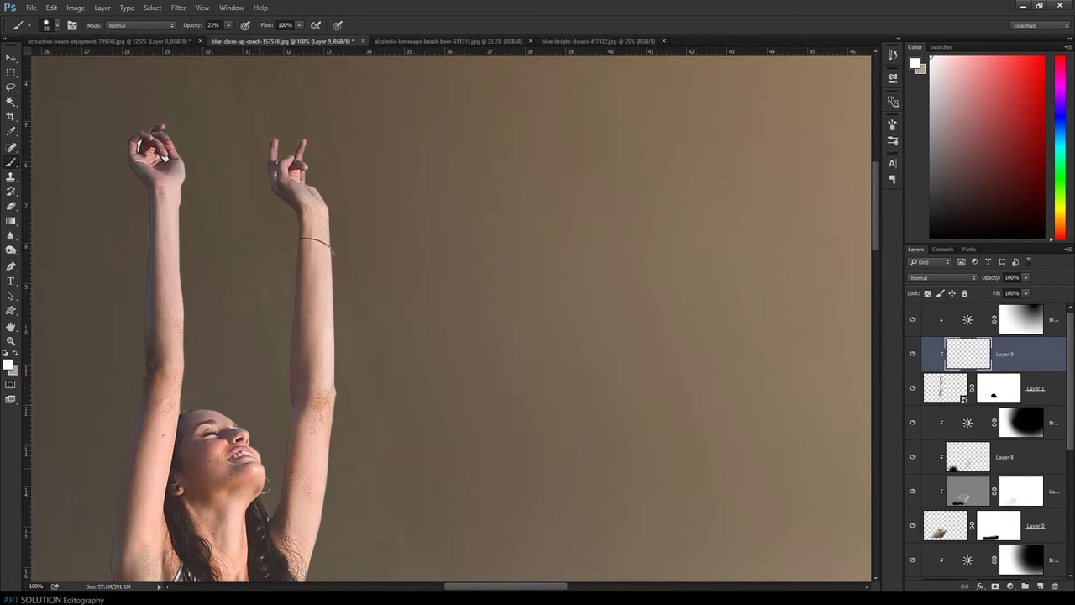
pyautogui.scroll(-3, 261, 473)
# - Choose a brush preset and mask out stray white fragments on the raised hand in Layer 1's mask
pyautogui.click(56, 25)
pyautogui.click(163, 265)
pyautogui.scroll(-3, 266, 235)
pyautogui.scroll(-2, 294, 351)
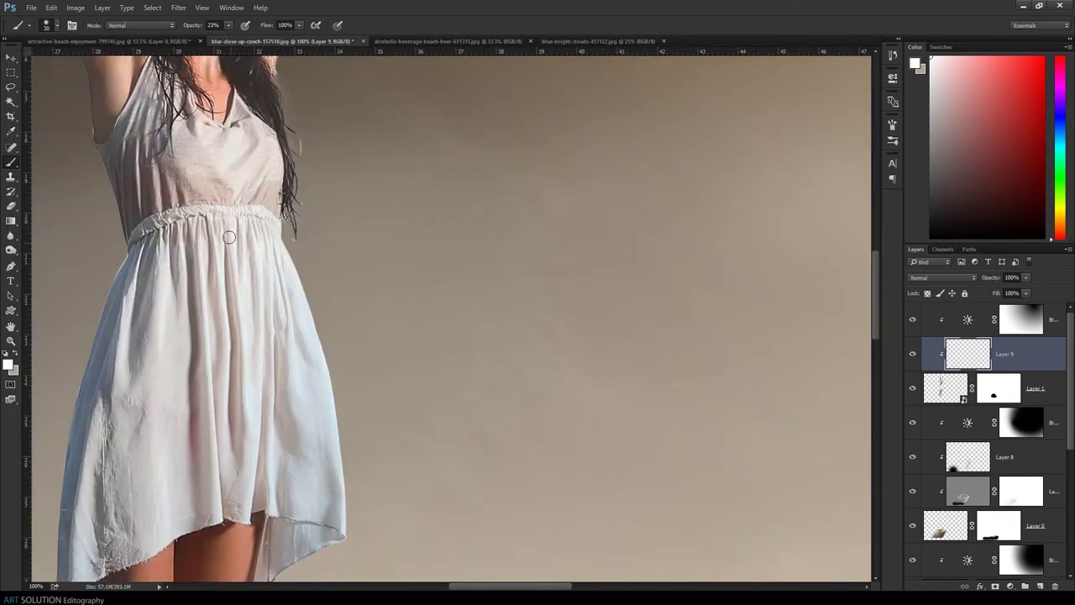
pyautogui.scroll(10, 293, 351)
pyautogui.keyDown('ctrl'); pyautogui.click(302, 231); pyautogui.keyUp('ctrl')
pyautogui.scroll(1, 302, 231)
pyautogui.scroll(2, 415, 252)
pyautogui.scroll(2, 413, 254)
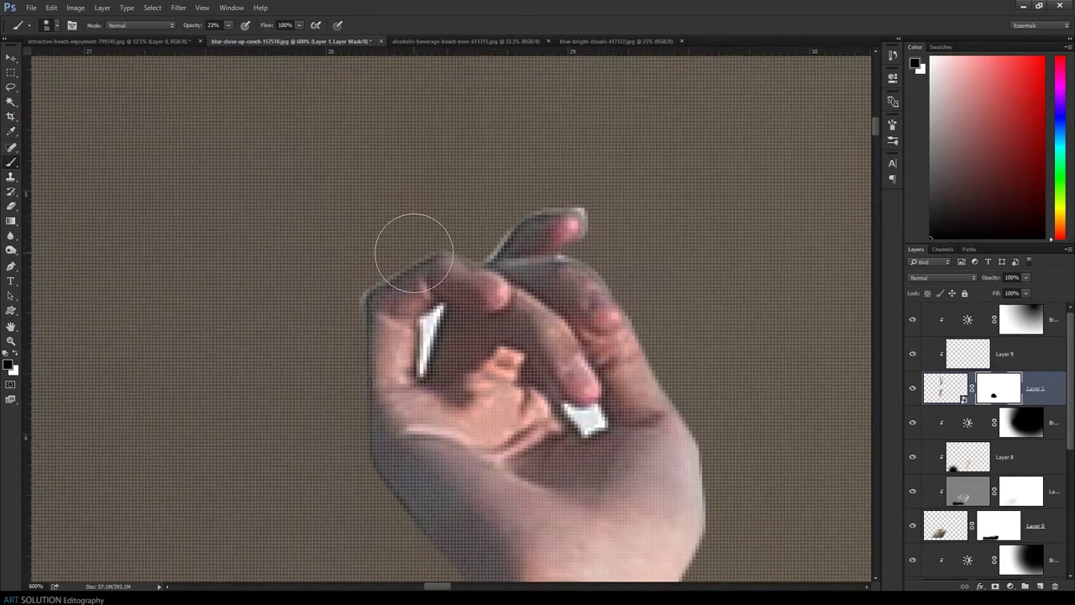
pyautogui.scroll(-1, 425, 329)
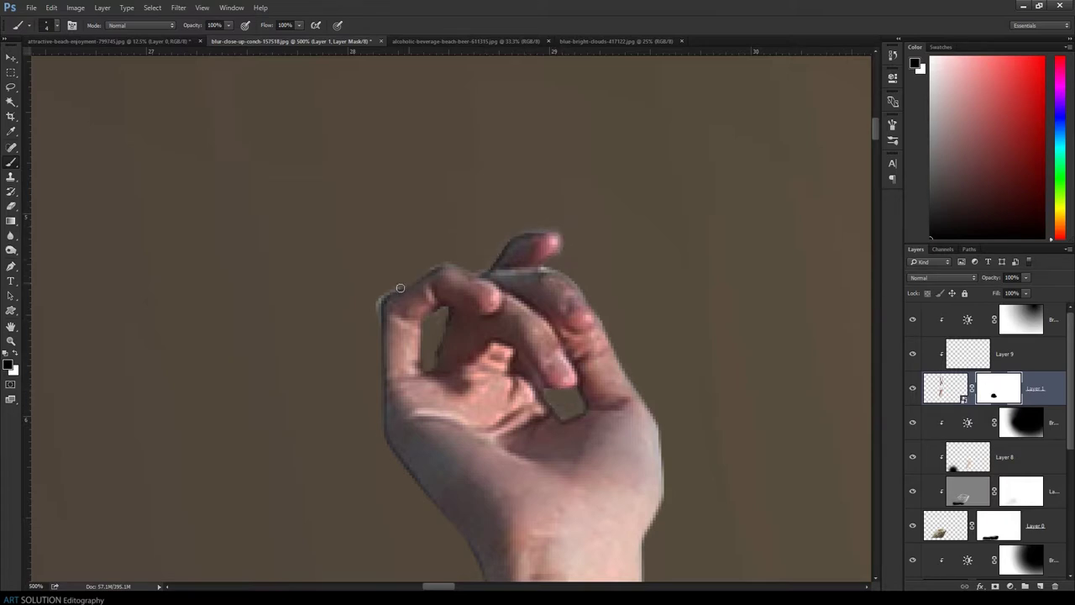
pyautogui.scroll(-3, 393, 287)
pyautogui.scroll(-3, 207, 266)
pyautogui.scroll(-2, 208, 264)
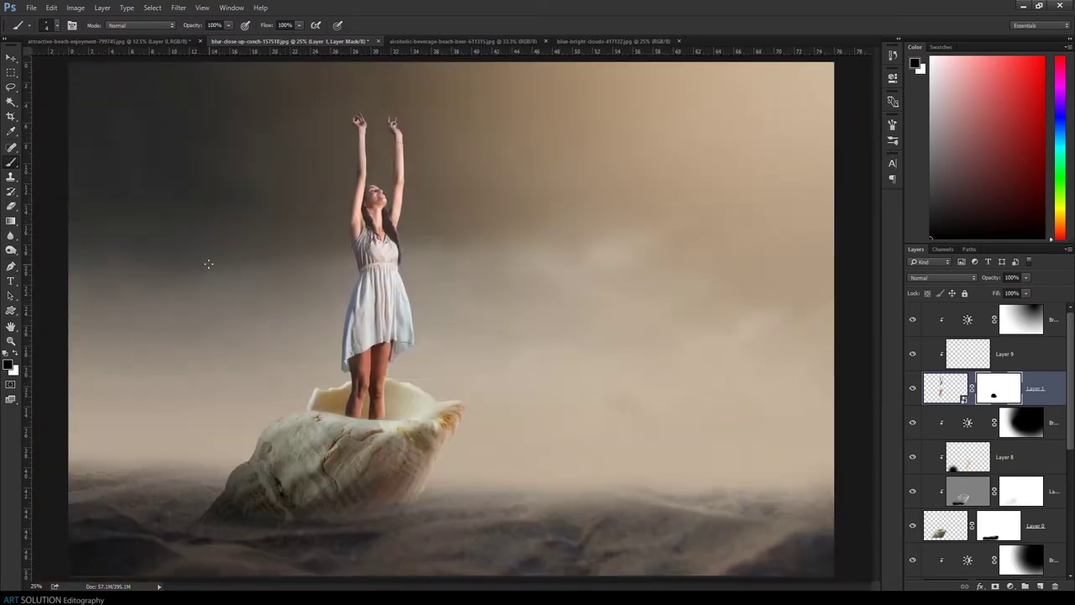
# - Duplicate the orange glow layer g, set the copy to Soft Light and lower its opacity
pyautogui.scroll(-1, 647, 304)
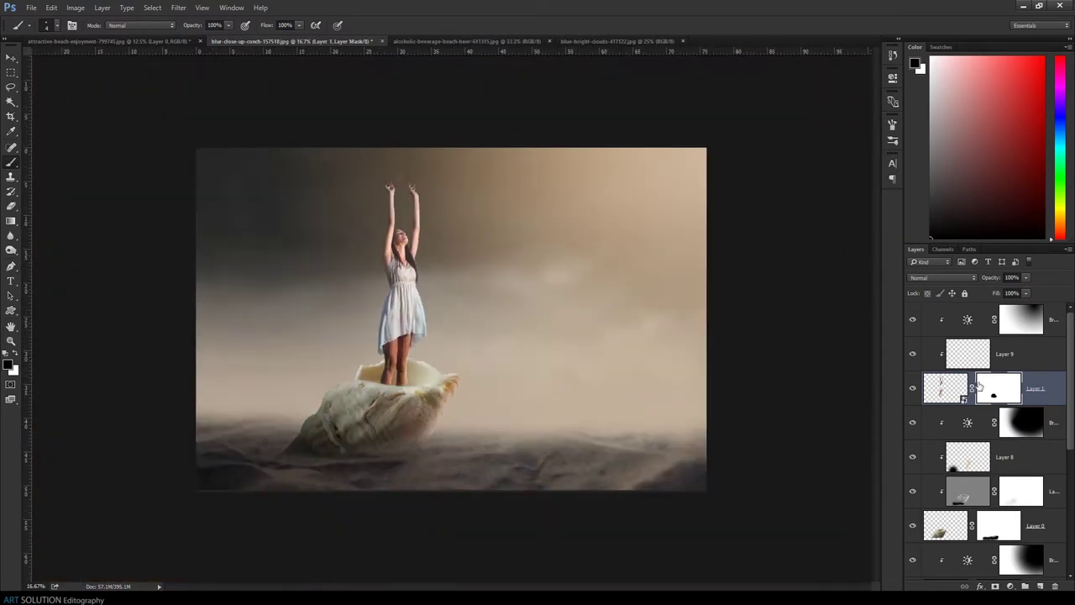
pyautogui.scroll(-5, 1063, 334)
pyautogui.click(1008, 459)
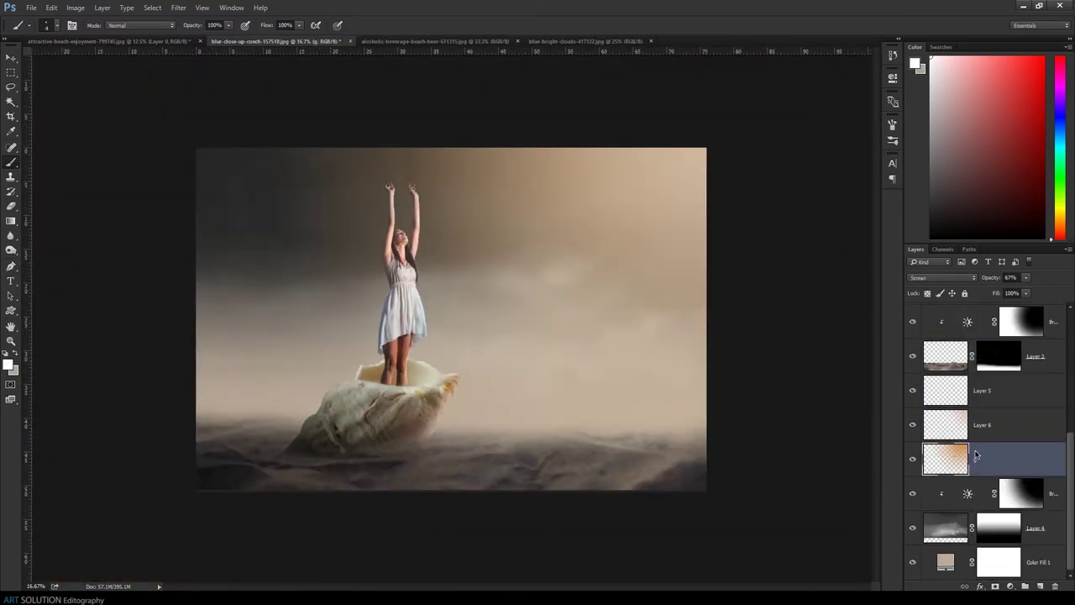
pyautogui.rightClick(980, 459)
pyautogui.click(879, 177)
pyautogui.click(943, 277)
pyautogui.click(938, 419)
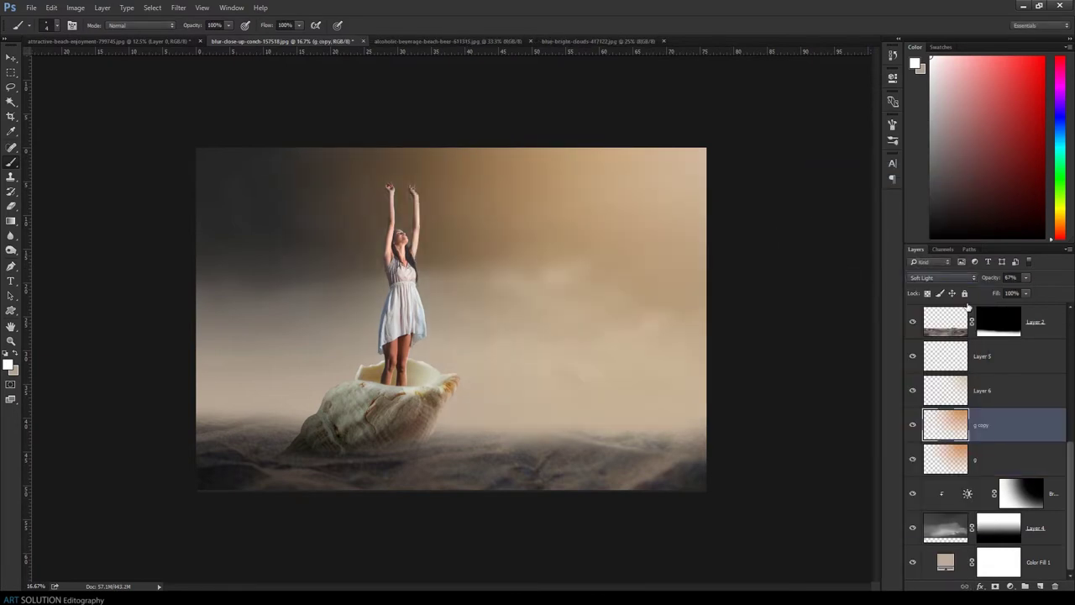
pyautogui.moveTo(840, 289); pyautogui.dragTo(852, 290)
# - Add a new empty layer at the top and choose a soft round brush
pyautogui.scroll(10, 992, 420)
pyautogui.click(1008, 319)
pyautogui.click(1040, 585)
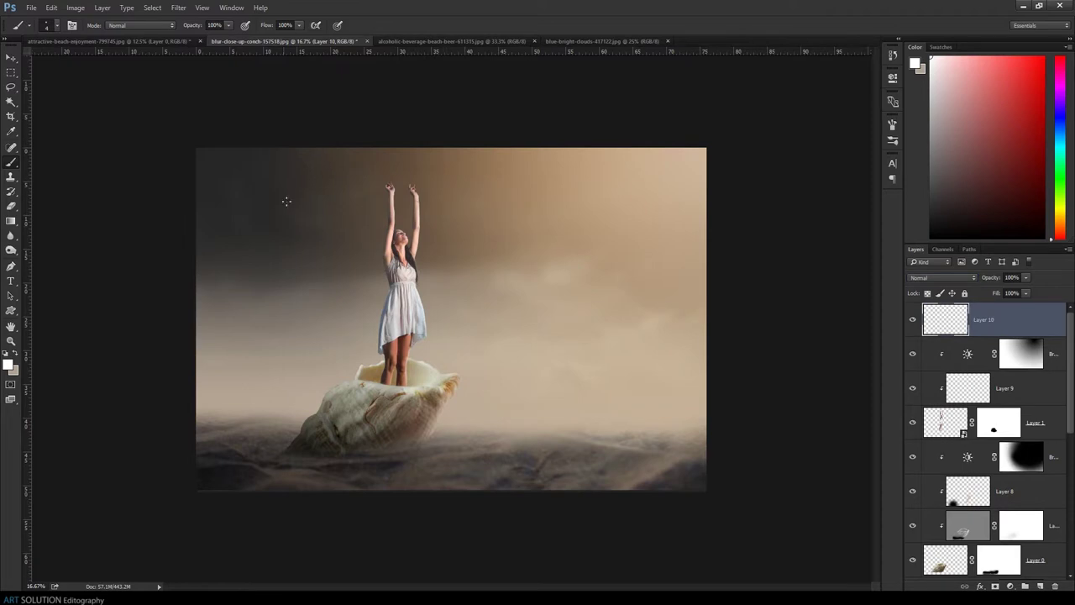
pyautogui.click(55, 25)
pyautogui.click(296, 319)
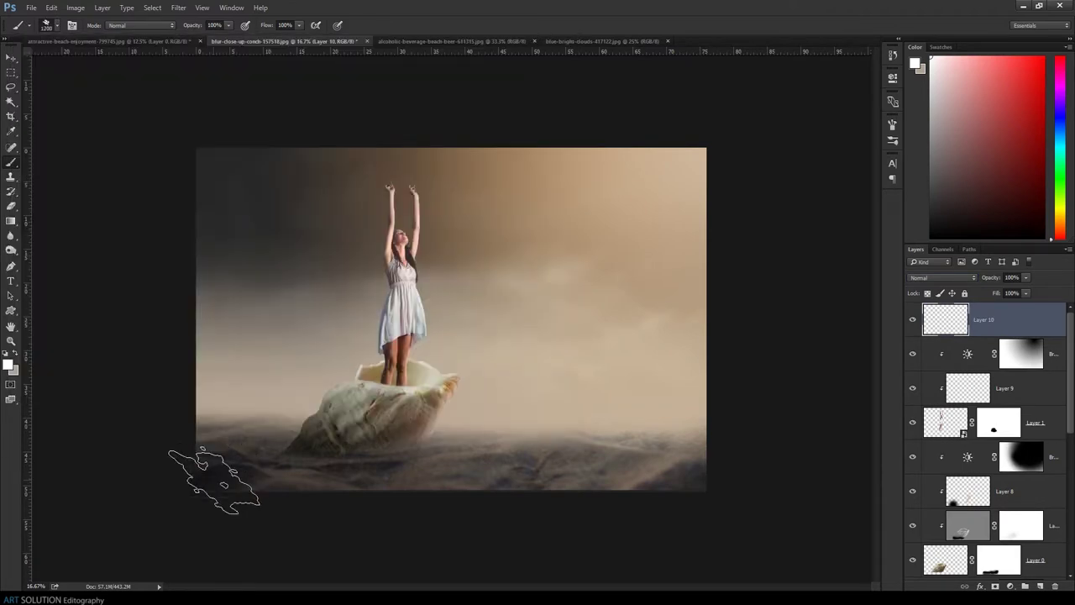
pyautogui.rightClick(204, 468)
pyautogui.doubleClick(201, 160)
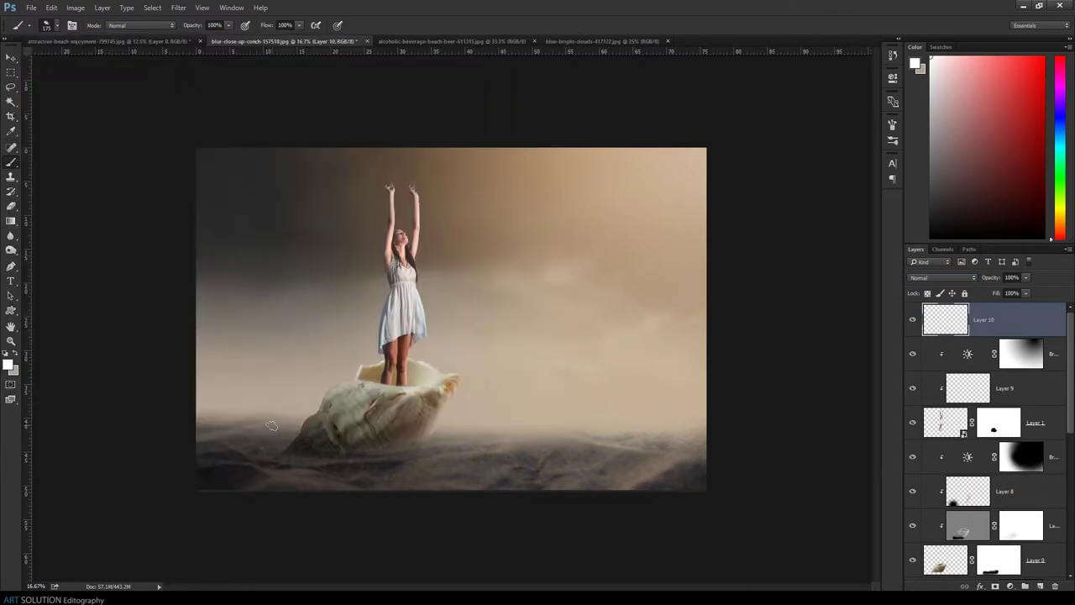
# - Sample a beige sand colour and paint faint haze across the sand at 12% brush opacity
pyautogui.keyDown('alt'); pyautogui.click(559, 280); pyautogui.keyUp('alt')
pyautogui.click(211, 485)
pyautogui.write('12')
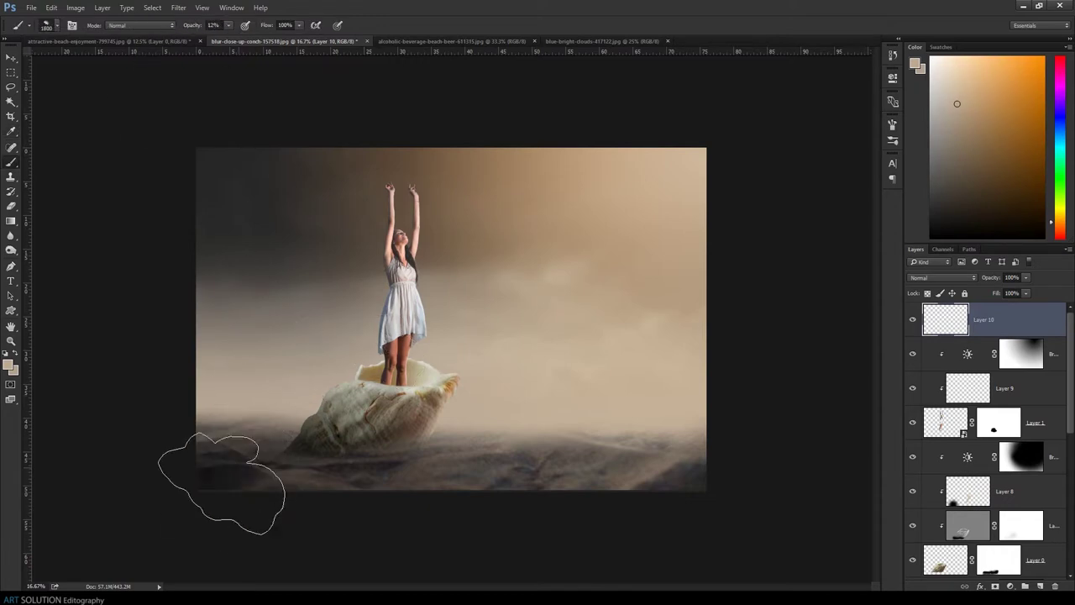
pyautogui.moveTo(445, 454); pyautogui.dragTo(491, 464)
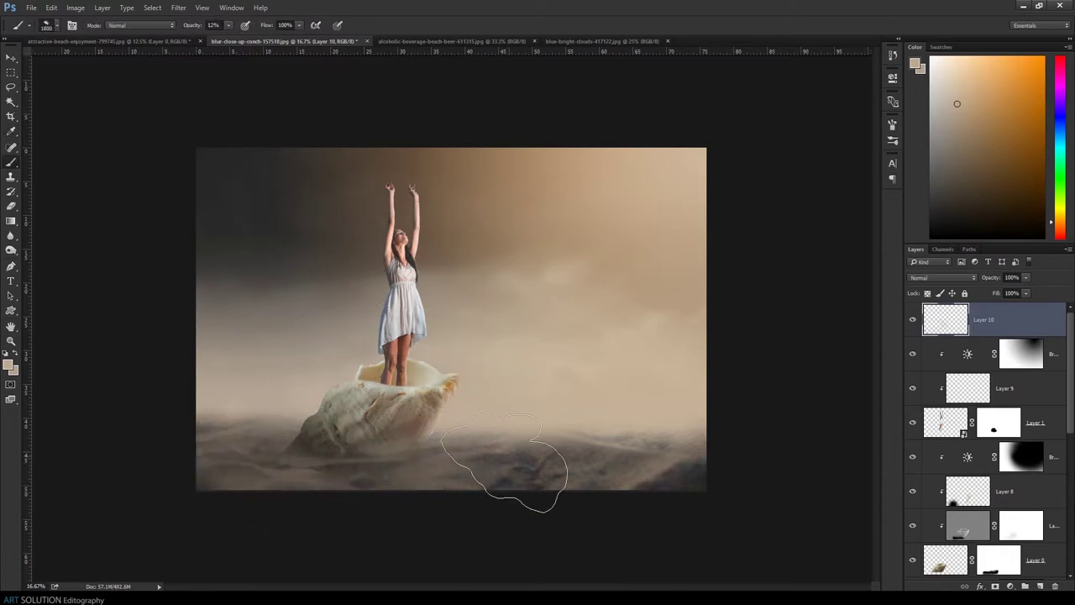
pyautogui.moveTo(229, 370); pyautogui.dragTo(384, 384)
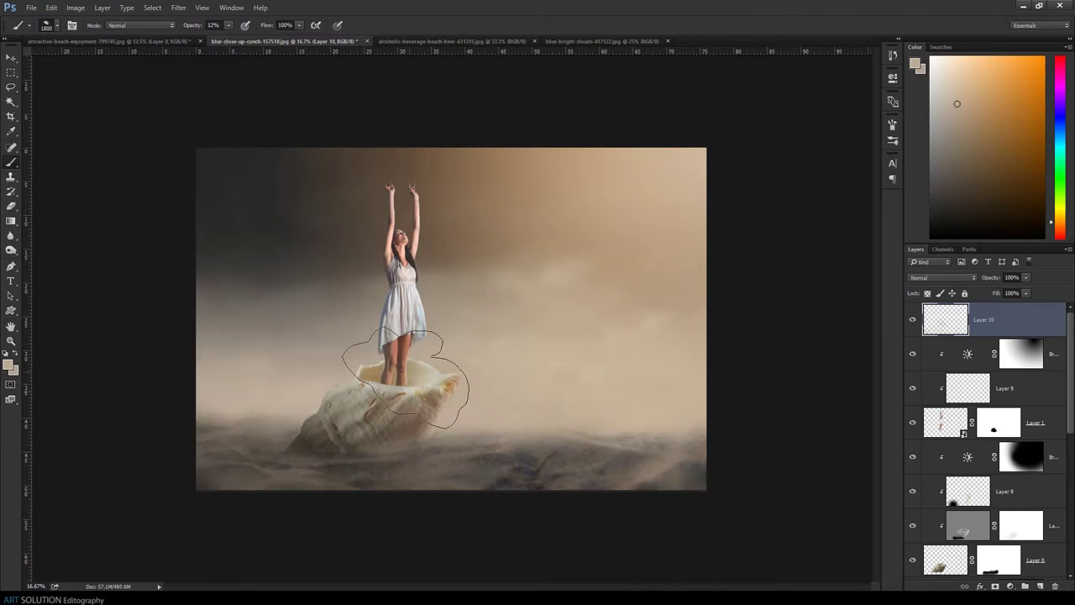
# - Add a new haze layer above Layer 2, set to Screen blending at 21% opacity
pyautogui.scroll(-5, 1008, 421)
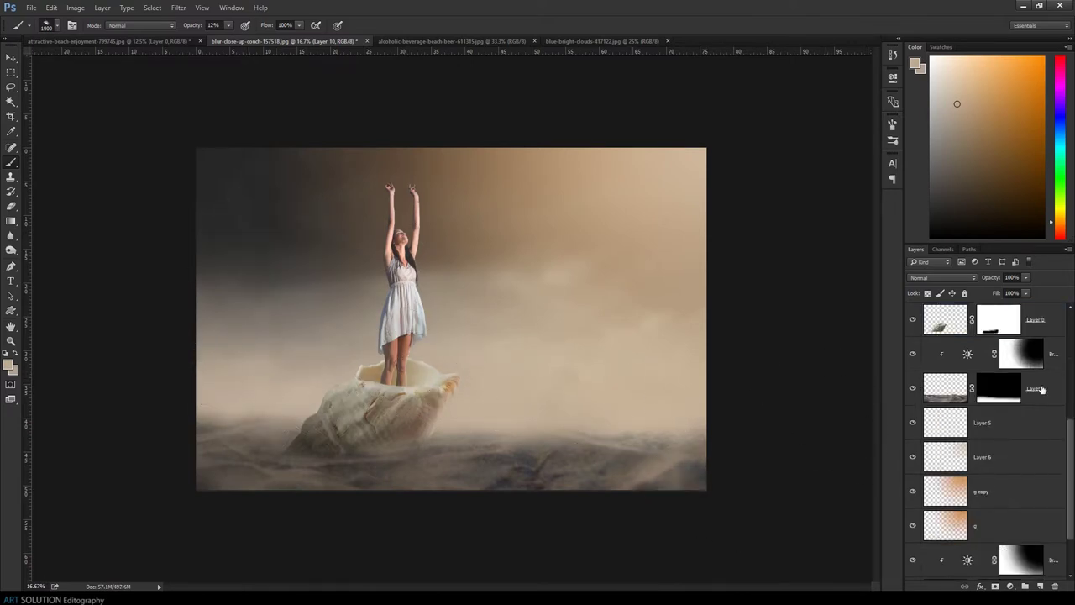
pyautogui.click(1057, 407)
pyautogui.hotkey('ctrl', 'shift', 'alt', 'n')
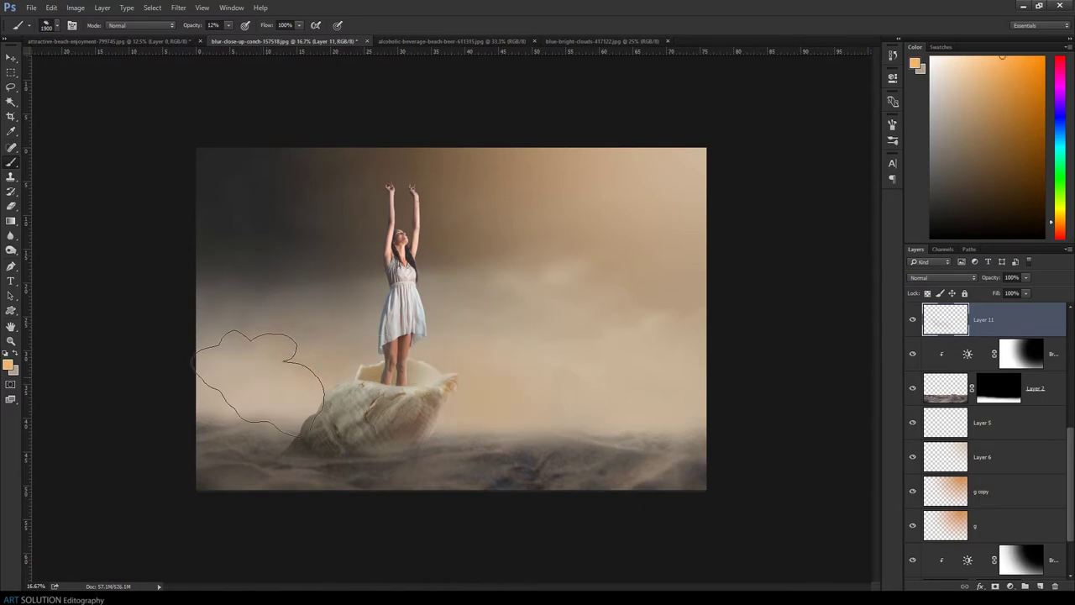
pyautogui.click(941, 277)
pyautogui.click(916, 366)
pyautogui.moveTo(992, 278); pyautogui.dragTo(925, 277)
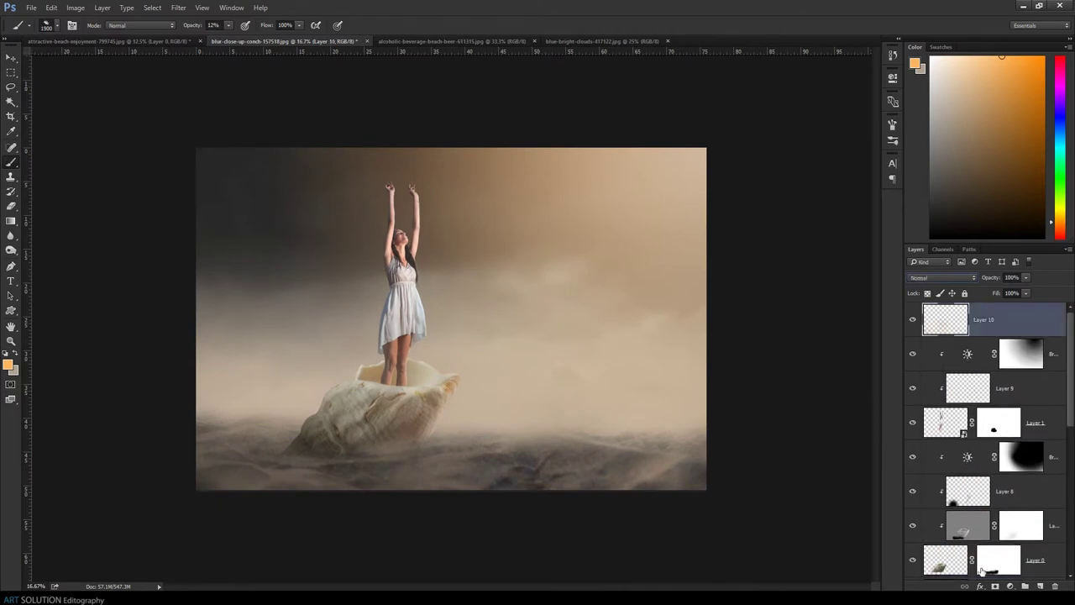
# - Add a Color Balance layer with Yellow–Blue at −20 and a Levels layer darkening the midtones
pyautogui.click(1010, 586)
pyautogui.click(1031, 463)
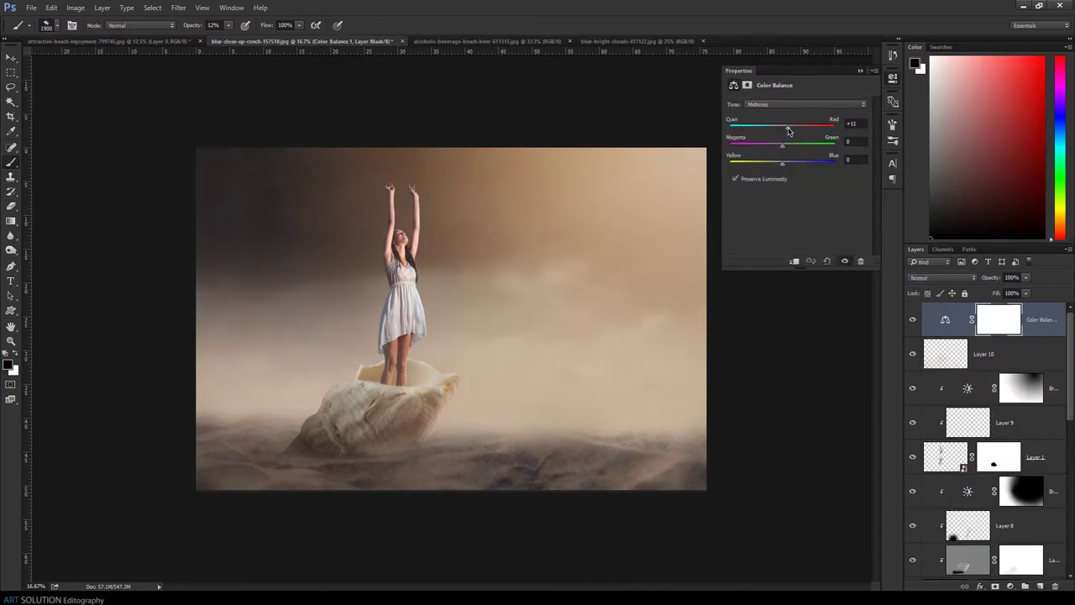
pyautogui.moveTo(782, 163); pyautogui.dragTo(773, 167)
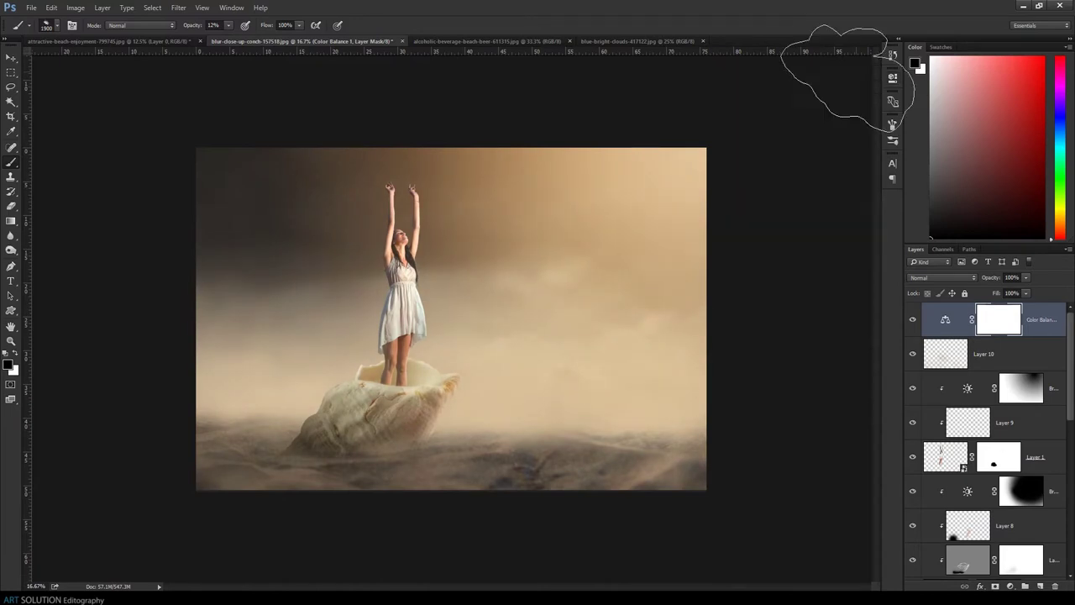
pyautogui.click(1010, 585)
pyautogui.click(1008, 389)
pyautogui.moveTo(799, 185); pyautogui.dragTo(806, 185)
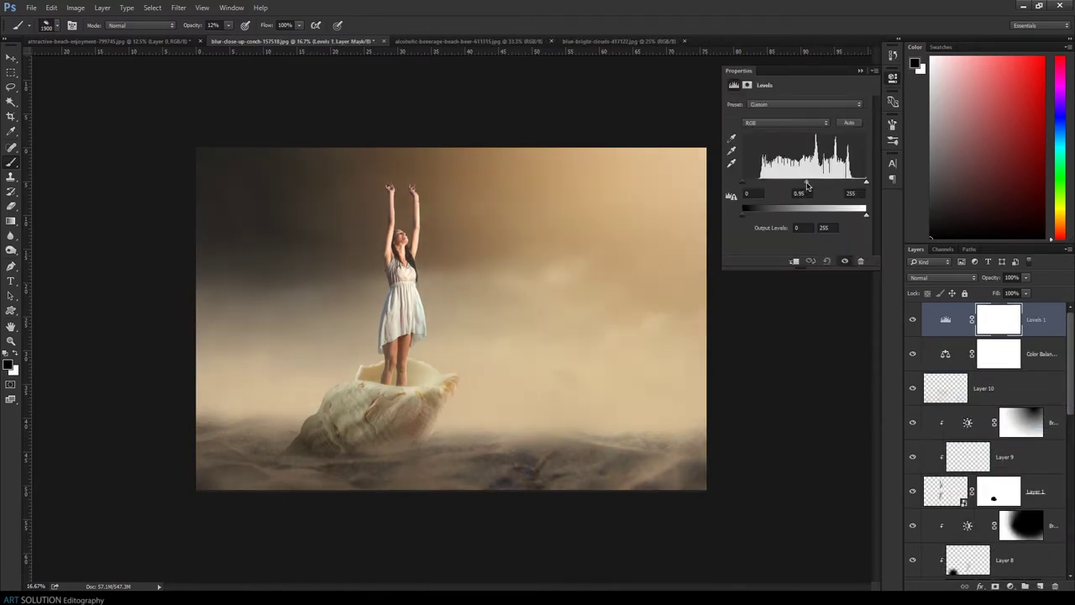
# - Add a Curves layer, slightly lowering the RGB curve and reshaping the Blue, Green and Red curves
pyautogui.click(1009, 585)
pyautogui.click(1008, 402)
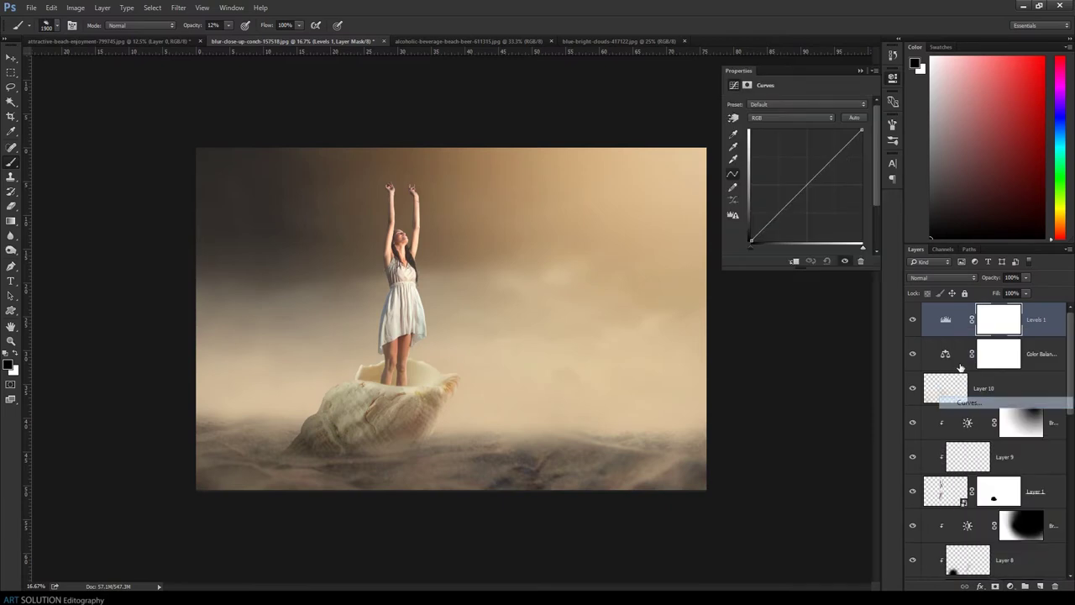
pyautogui.moveTo(776, 215); pyautogui.dragTo(776, 218)
pyautogui.hotkey('alt', '5')
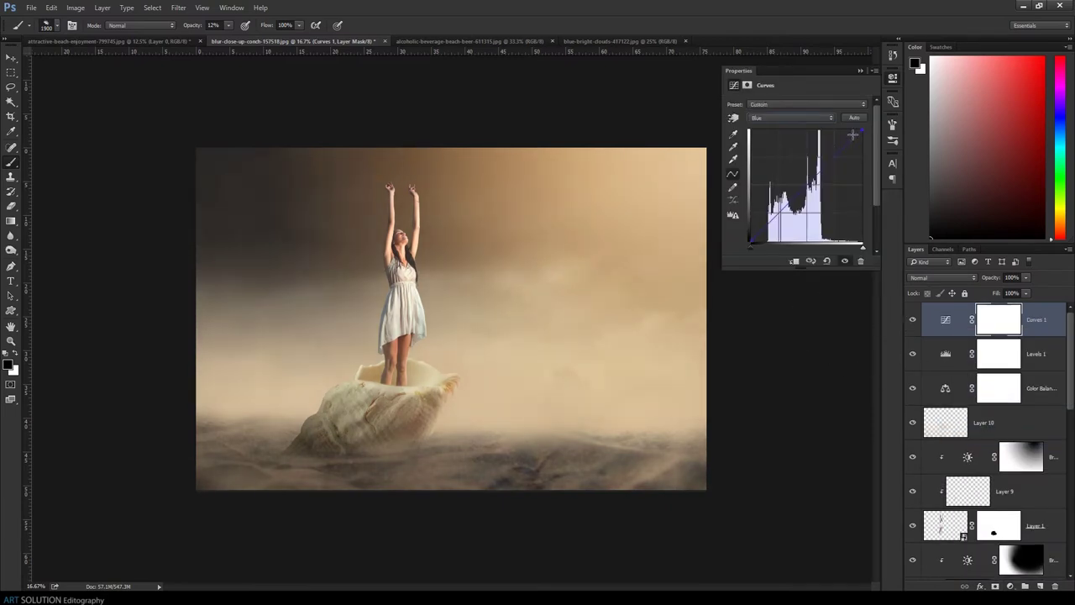
pyautogui.click(792, 118)
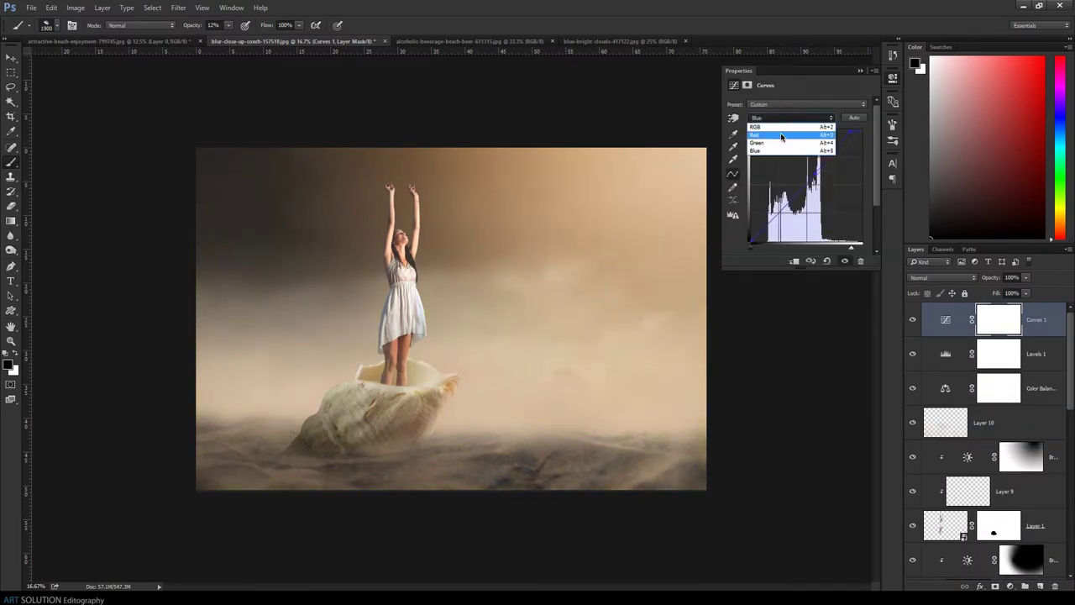
pyautogui.moveTo(860, 130); pyautogui.dragTo(857, 132)
pyautogui.moveTo(751, 241); pyautogui.dragTo(757, 253)
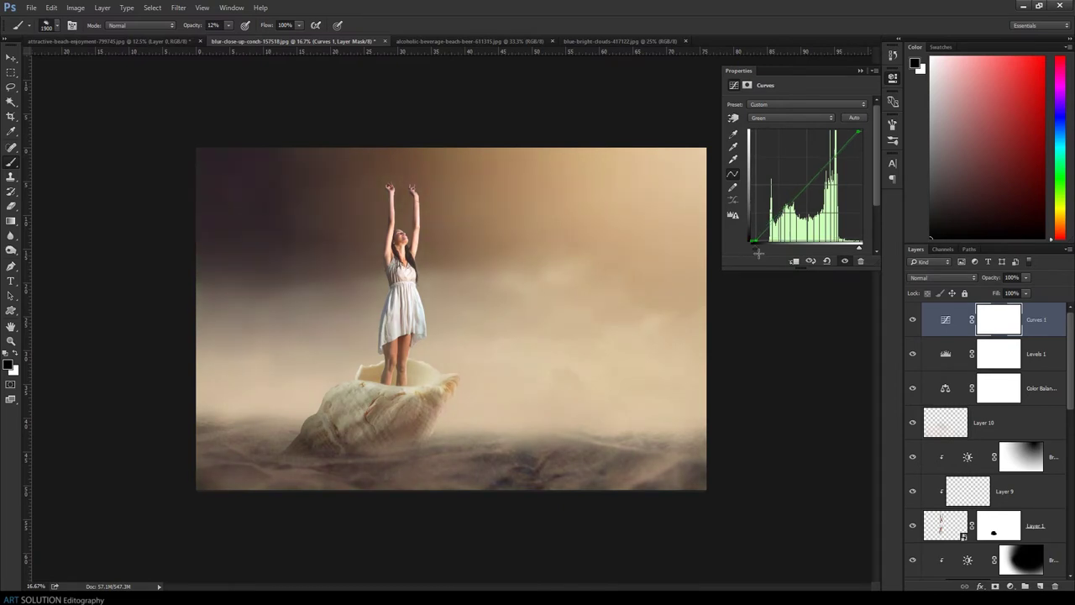
pyautogui.hotkey('alt', '3')
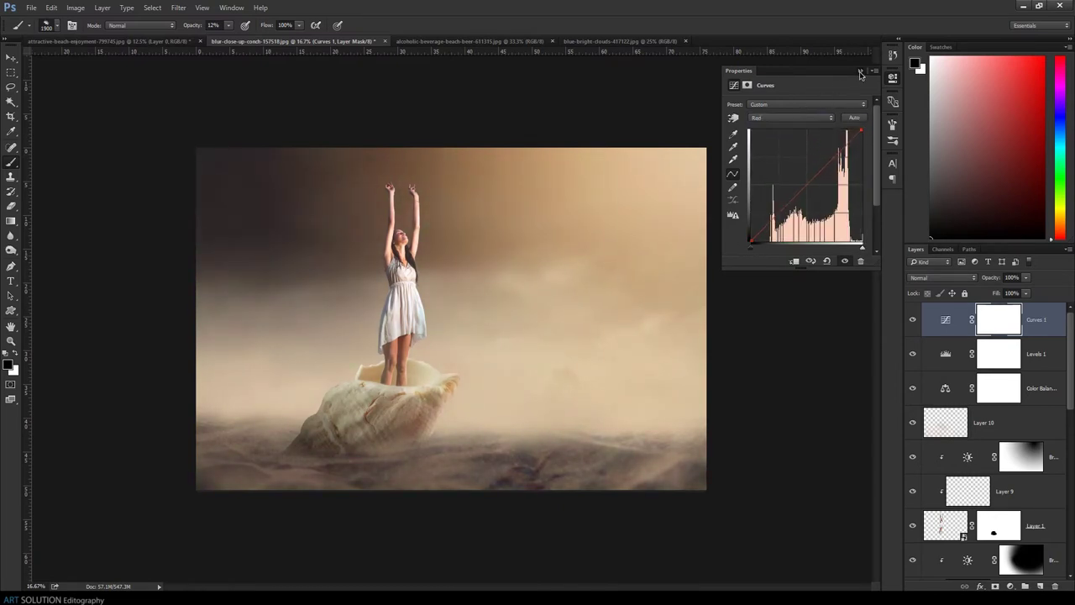
pyautogui.click(860, 73)
pyautogui.click(1010, 586)
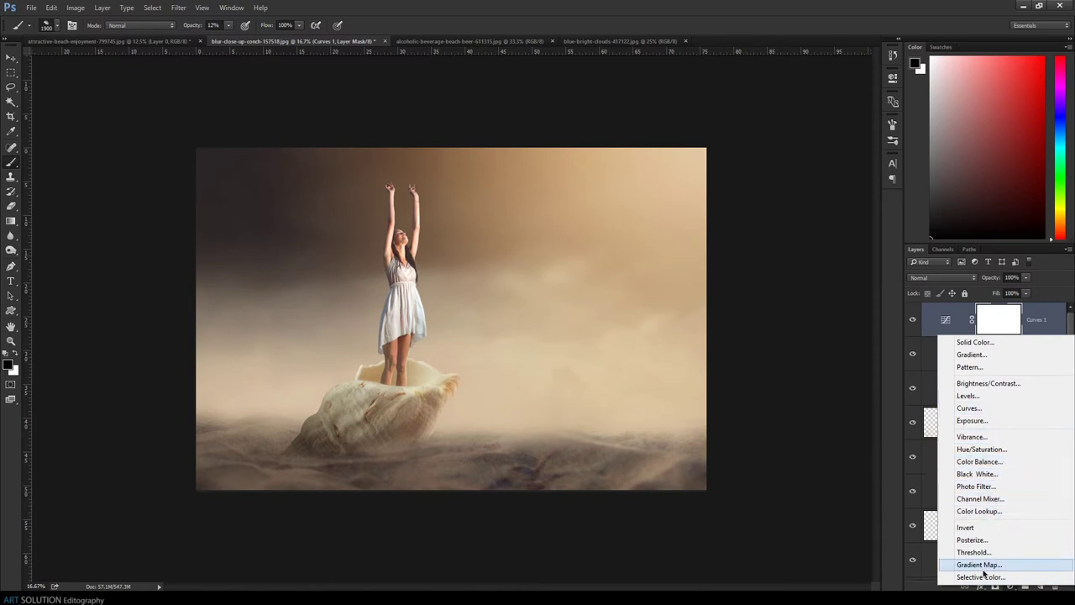
# - Add a Gradient Map adjustment layer set to Soft Light at 25% opacity
pyautogui.click(980, 565)
pyautogui.click(790, 107)
pyautogui.click(710, 190)
pyautogui.click(817, 175)
pyautogui.click(941, 277)
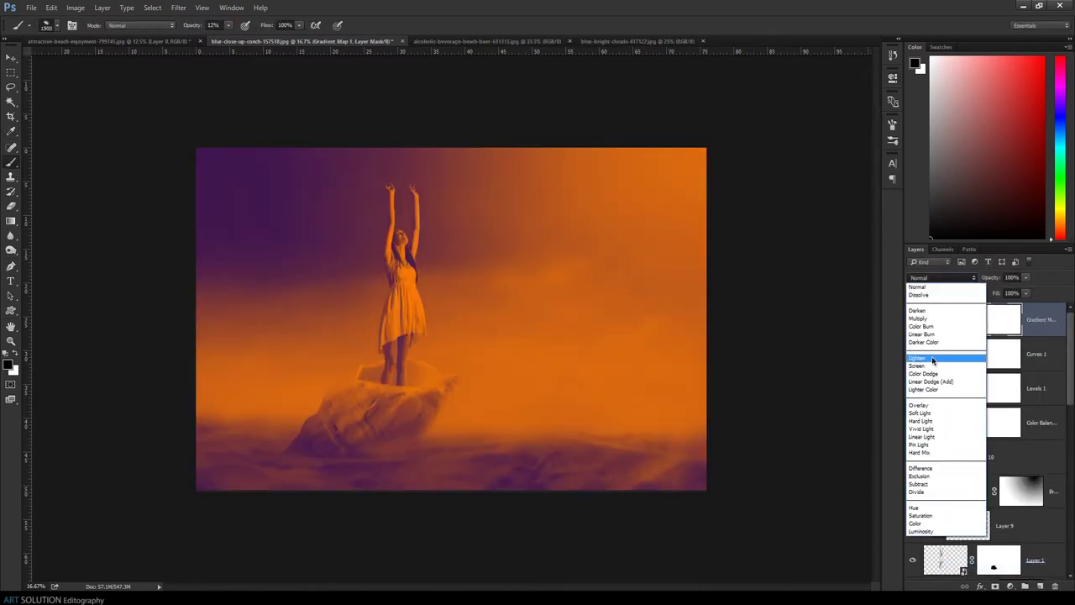
pyautogui.click(933, 359)
pyautogui.press('Down')
pyautogui.press('Down')
pyautogui.press('Down')
pyautogui.press('Down')
pyautogui.press('Down')
pyautogui.press('Down')
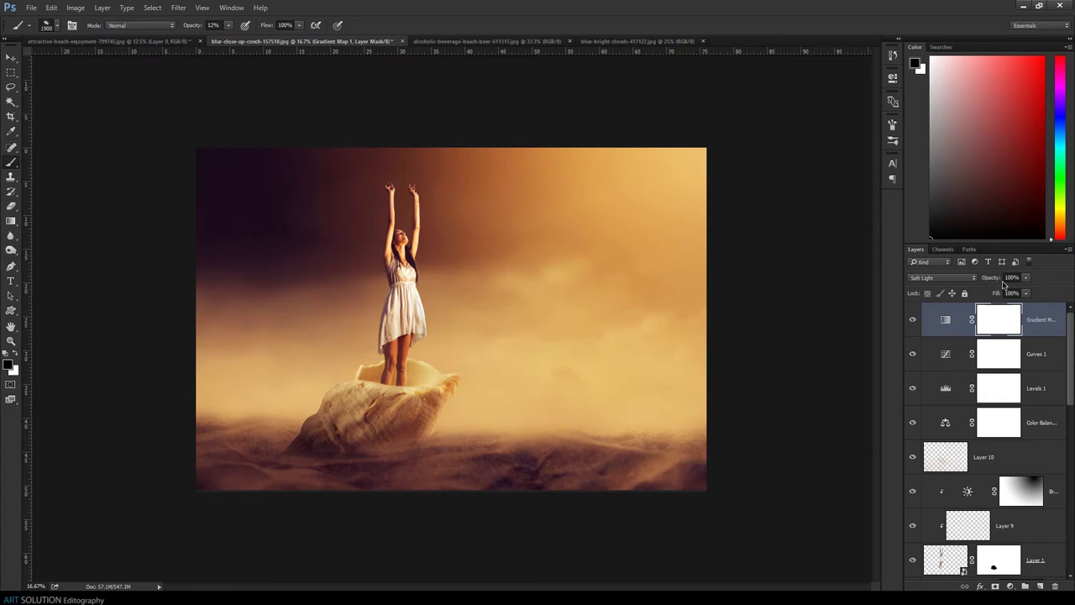
pyautogui.moveTo(1003, 284); pyautogui.dragTo(664, 285)
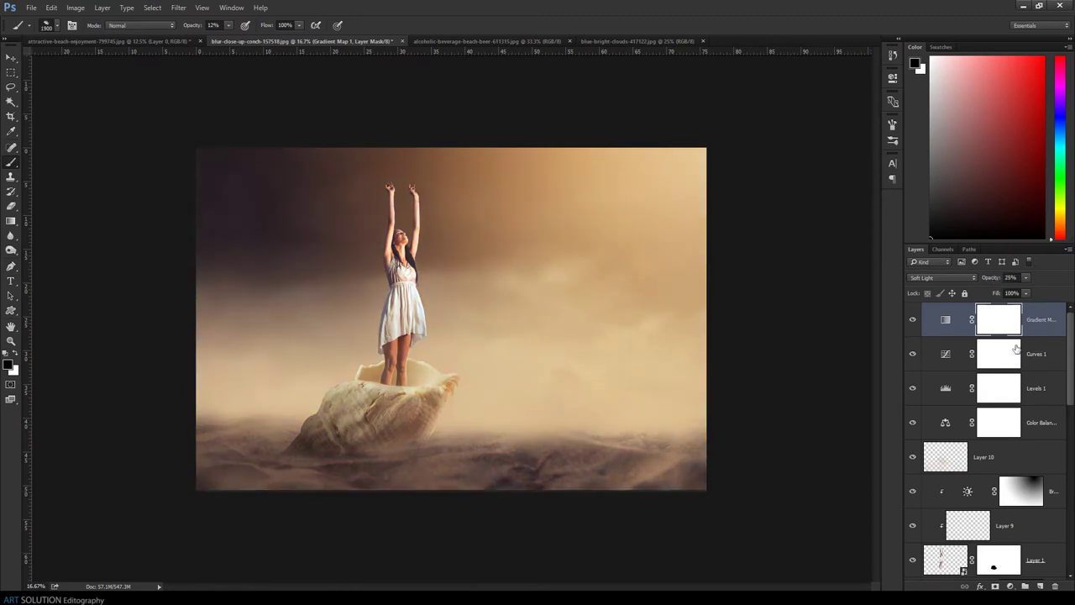
# - Drop Curves 1 to 30% opacity and change the fill layer to a darker grey-beige
pyautogui.click(1016, 349)
pyautogui.write('30')
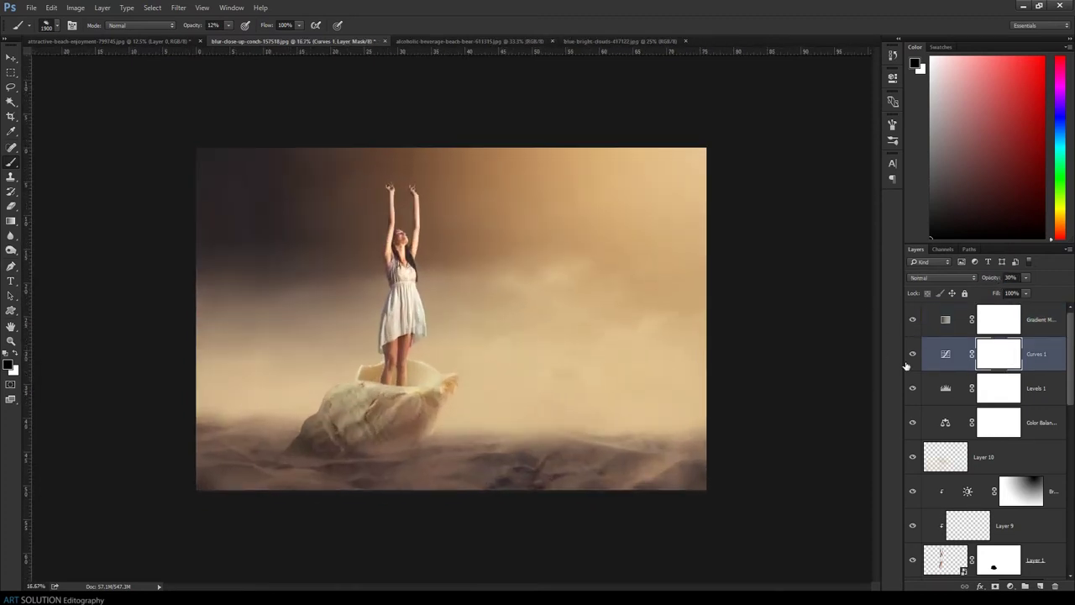
pyautogui.moveTo(752, 125)
pyautogui.mouseDown()
pyautogui.moveTo(771, 171)
pyautogui.moveTo(787, 171)
pyautogui.moveTo(780, 164)
pyautogui.mouseUp()
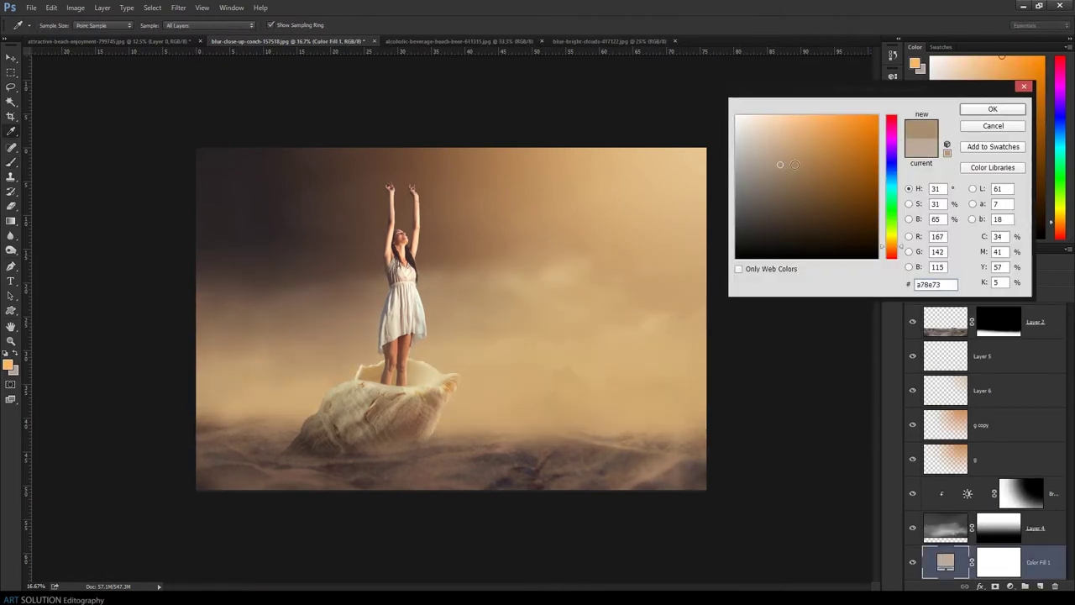
pyautogui.press('Return')
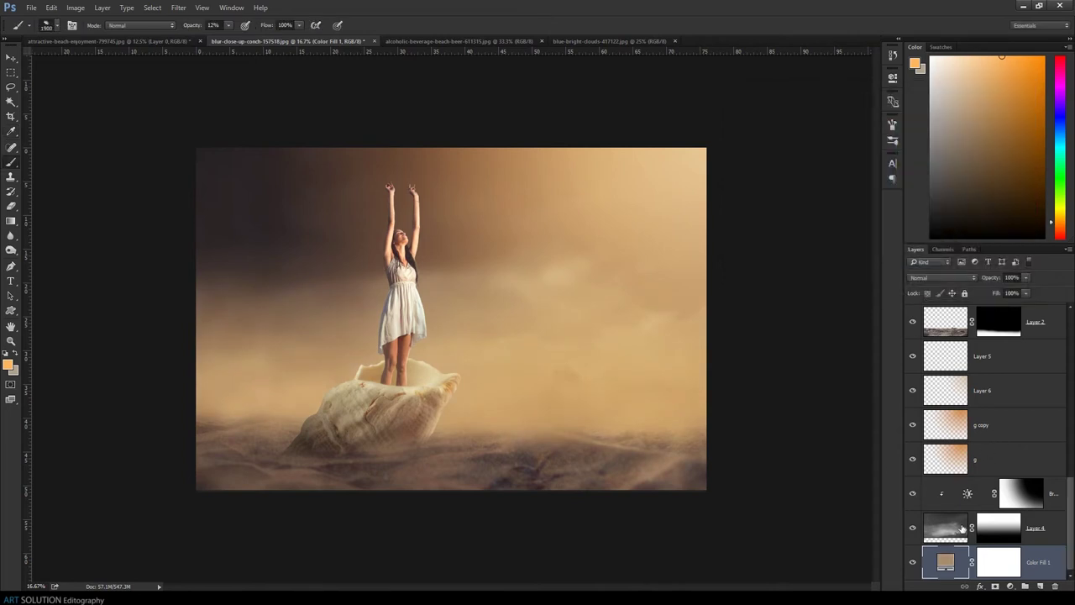
# - Add a new top layer named Final
pyautogui.scroll(10, 1047, 322)
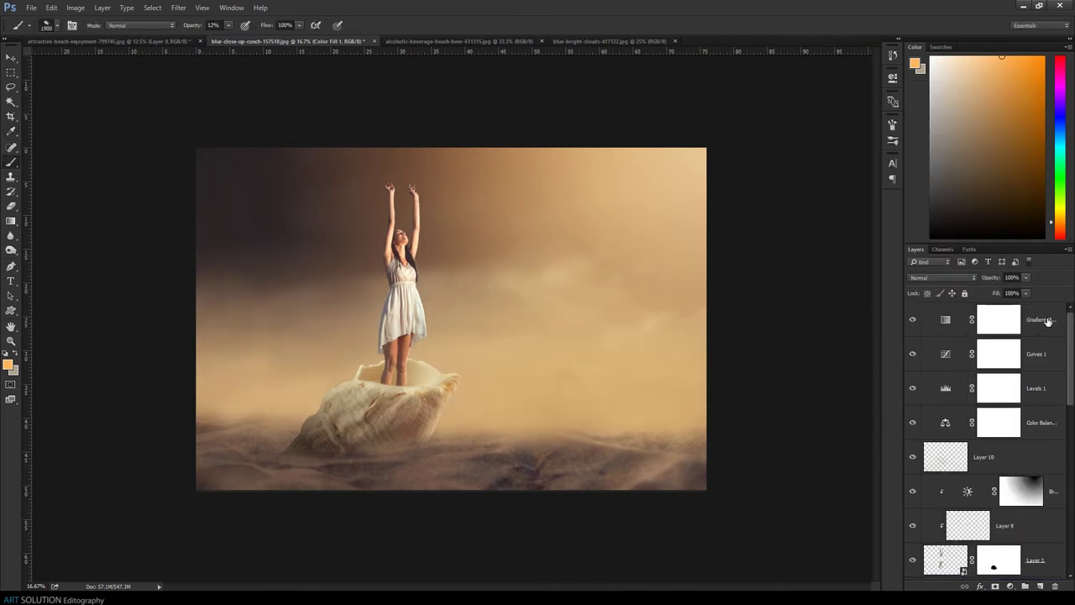
pyautogui.click(1040, 585)
pyautogui.write('l')
pyautogui.press('Return')
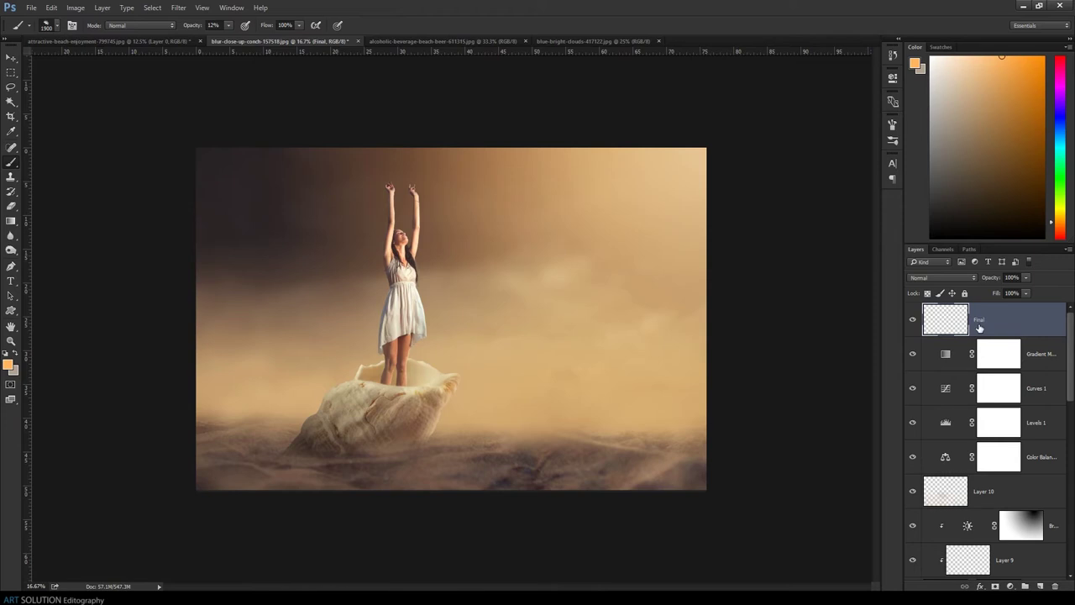
# - Stamp all layers into Final and in Camera Raw lower highlights, lift shadows, set blacks −14, boost vibrance
pyautogui.hotkey('ctrl', 'shift', 'alt', 'e')
pyautogui.click(185, 7)
pyautogui.click(187, 72)
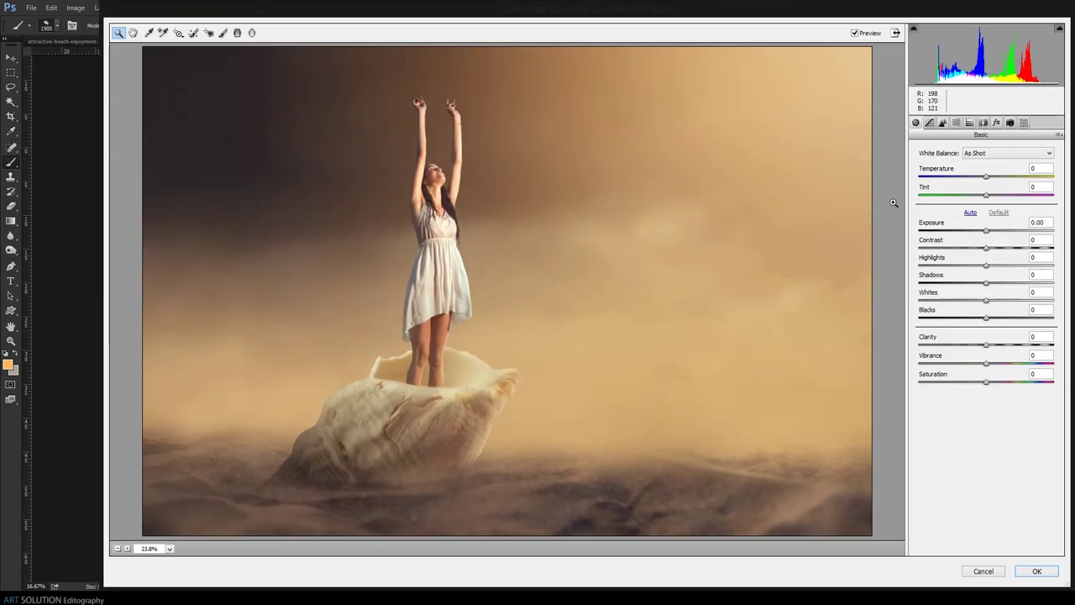
pyautogui.moveTo(987, 265)
pyautogui.mouseDown()
pyautogui.moveTo(973, 265)
pyautogui.moveTo(996, 282)
pyautogui.moveTo(977, 317)
pyautogui.mouseUp()
pyautogui.click(992, 299)
pyautogui.moveTo(986, 363); pyautogui.dragTo(994, 363)
# - Add a warm graduated filter from the top right, a darkening vignette and a Yellows HSL shift, then apply
pyautogui.click(942, 122)
pyautogui.press('g')
pyautogui.moveTo(879, 51); pyautogui.dragTo(356, 228)
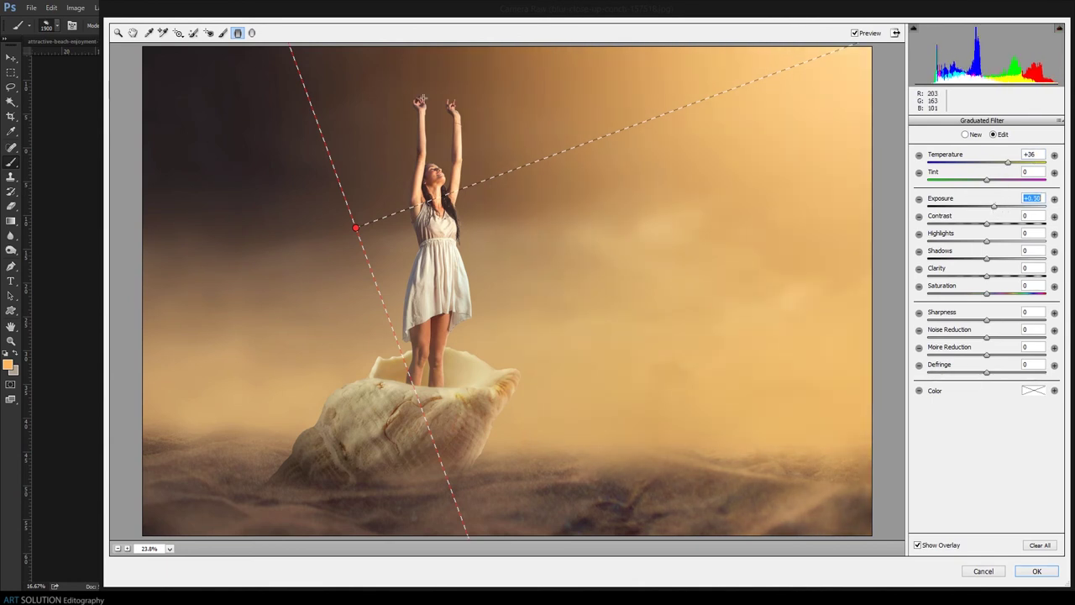
pyautogui.press('z')
pyautogui.click(997, 123)
pyautogui.moveTo(981, 269); pyautogui.dragTo(976, 267)
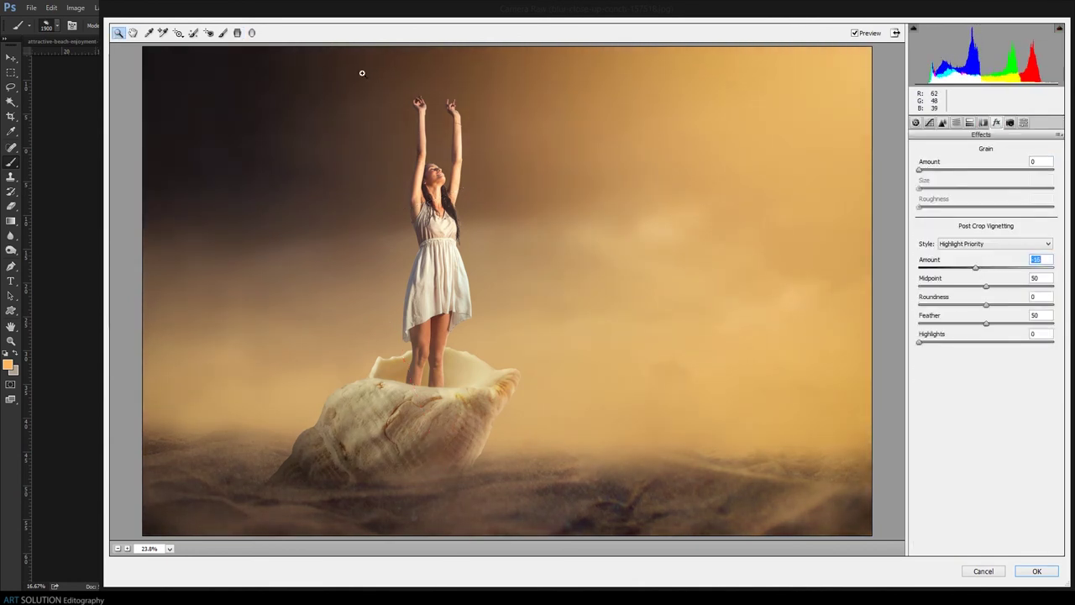
pyautogui.click(956, 123)
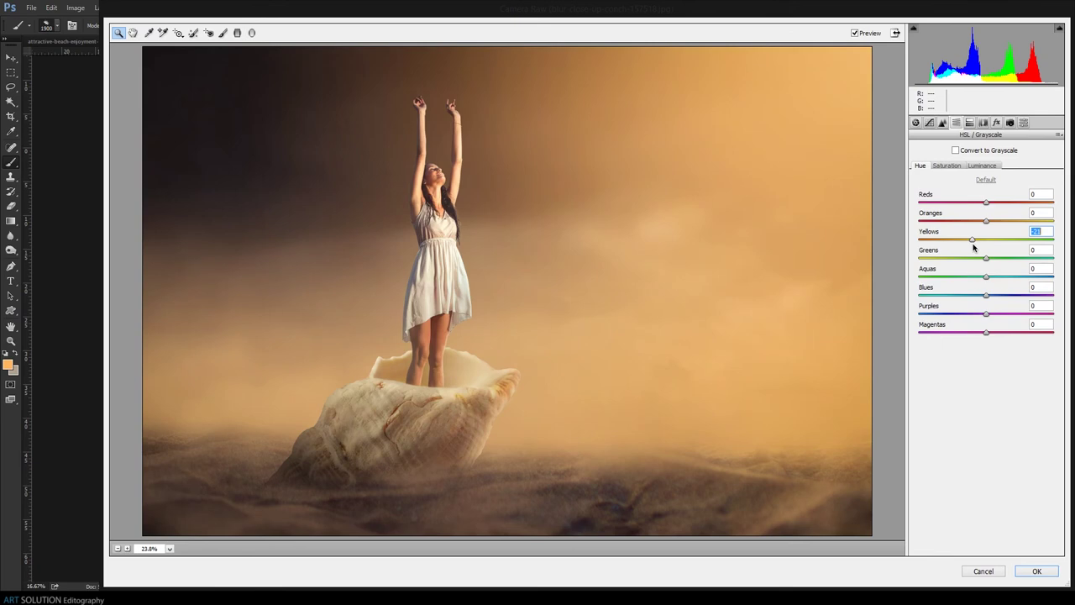
pyautogui.click(1038, 572)
pyautogui.hotkey('ctrl', '+')
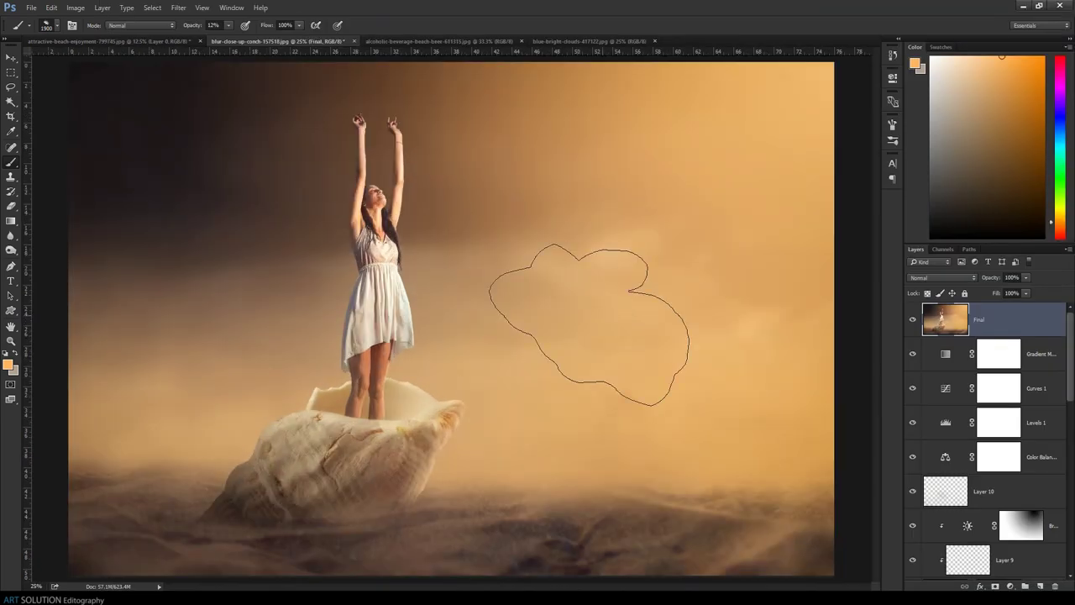